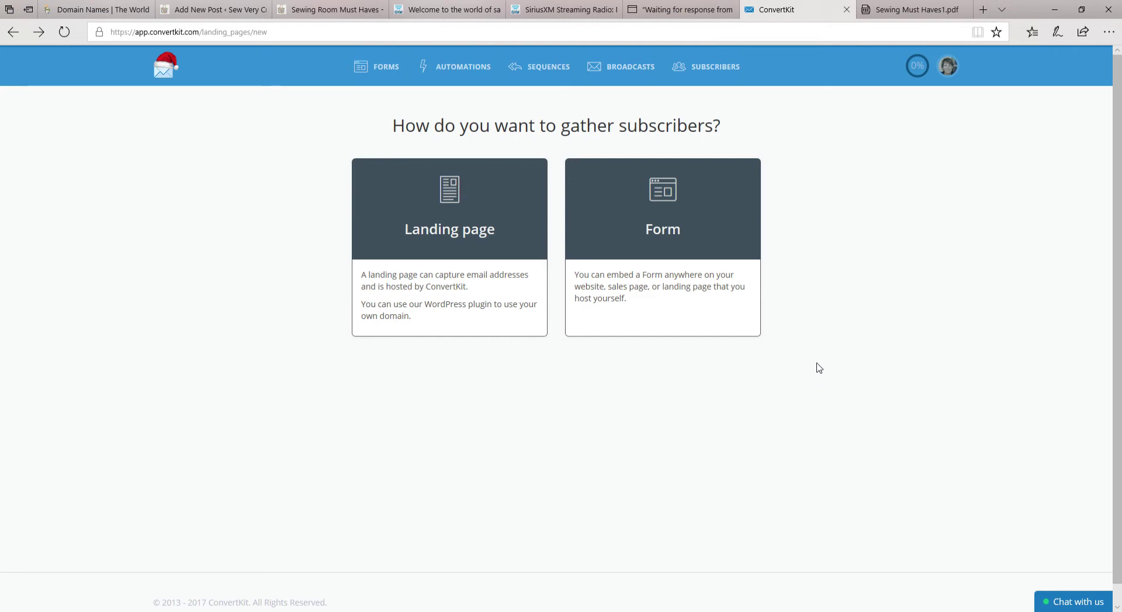
Create a form in the inline style with first name and email fields, and label its button "Get your Freebie"
click(671, 240)
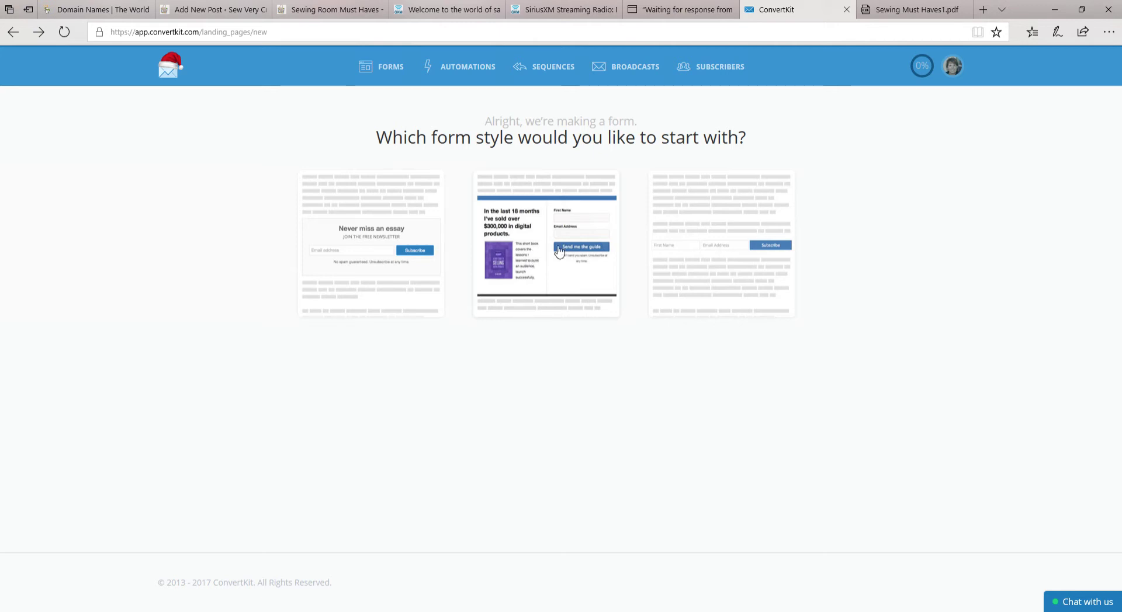
click(726, 252)
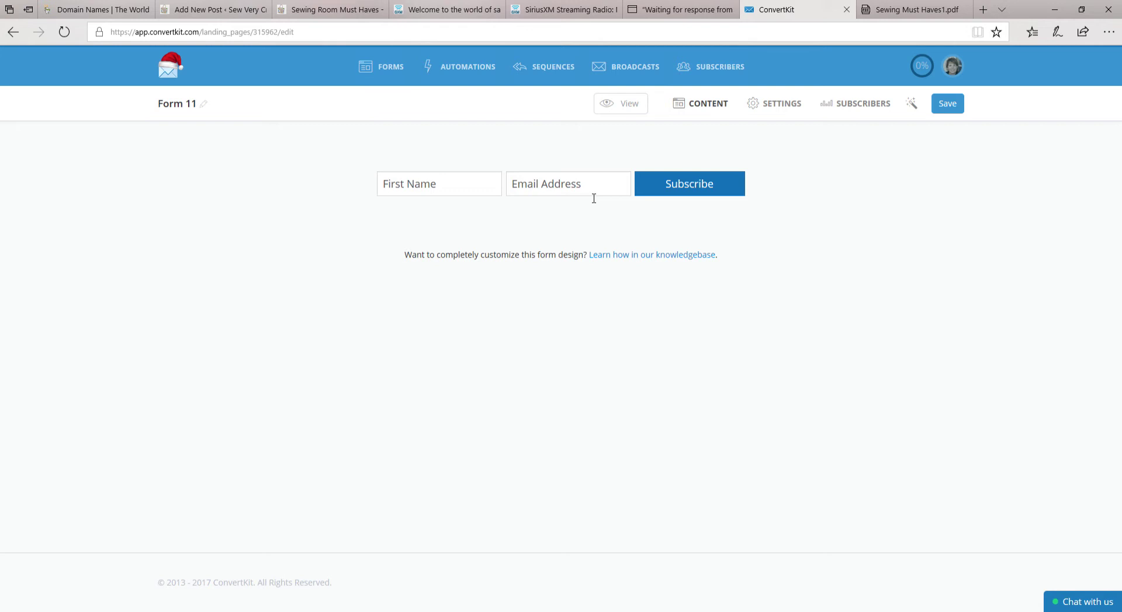
click(723, 189)
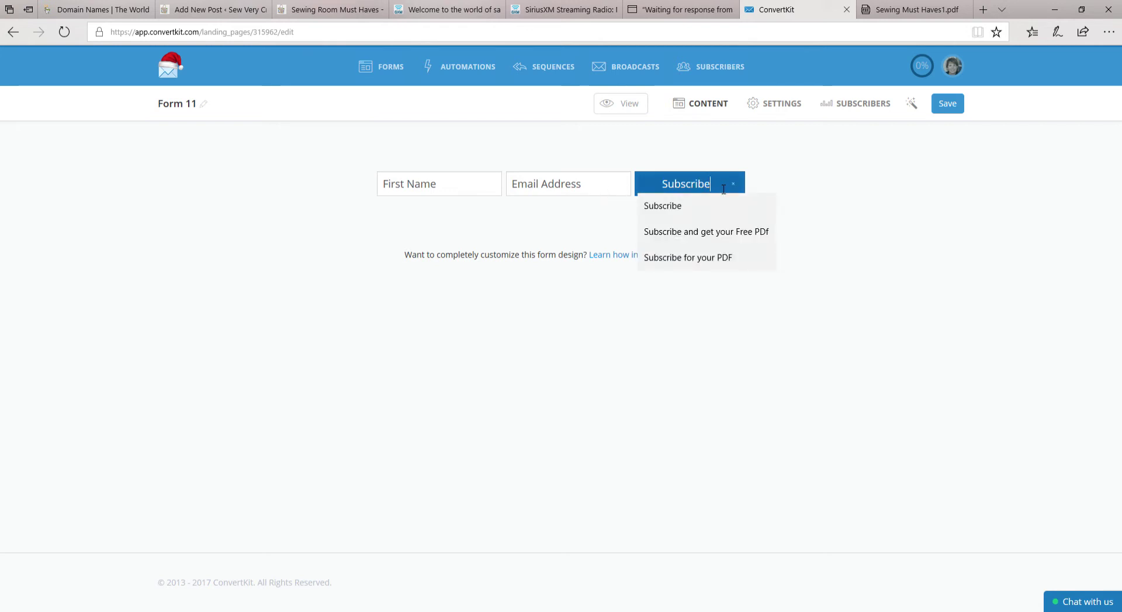
drag(723, 188, 663, 196)
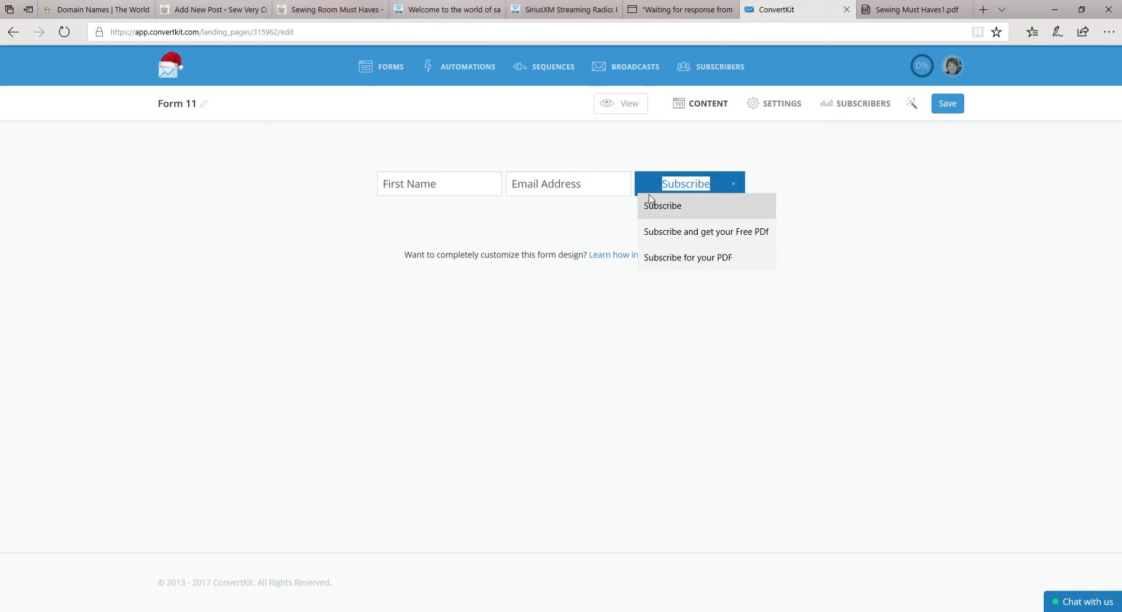
text(Ge)
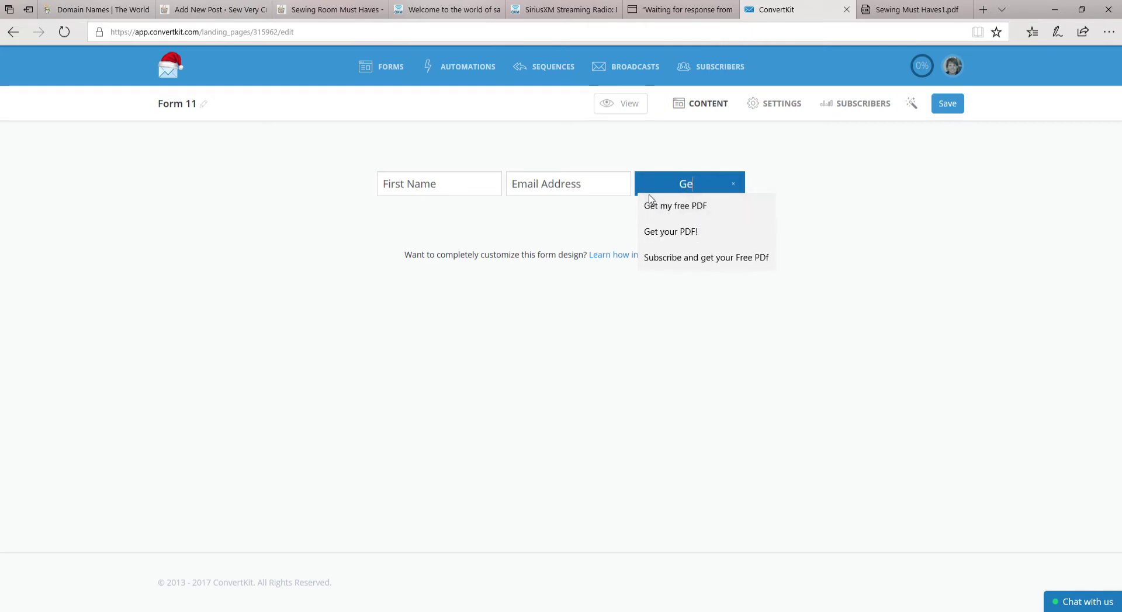
text(t your Freebie)
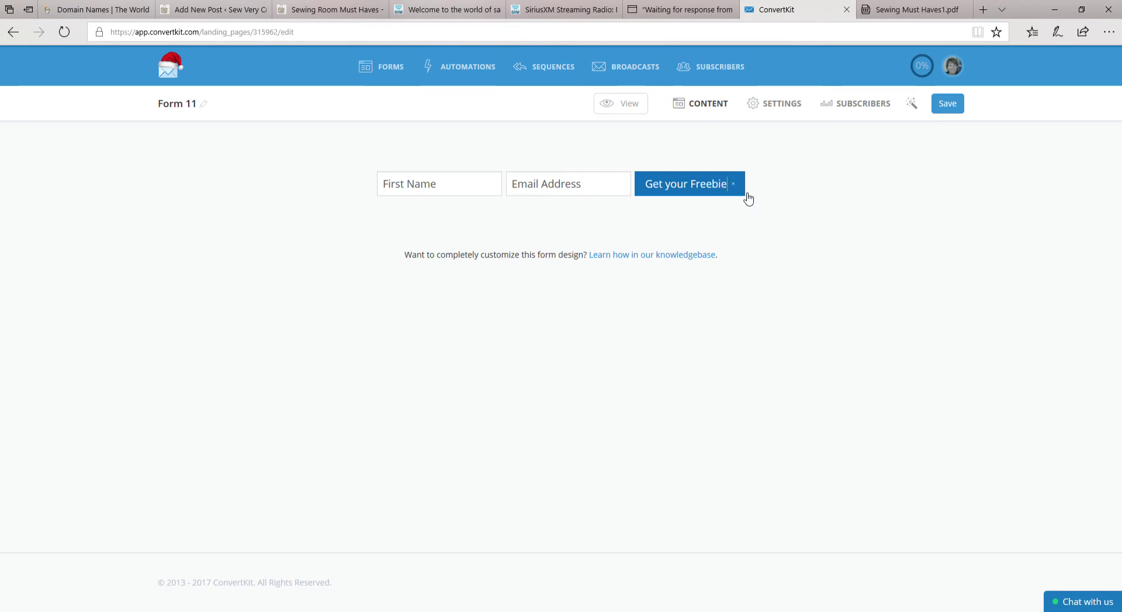
Set the form's button color to pink (ed82e1) and save the form
click(911, 104)
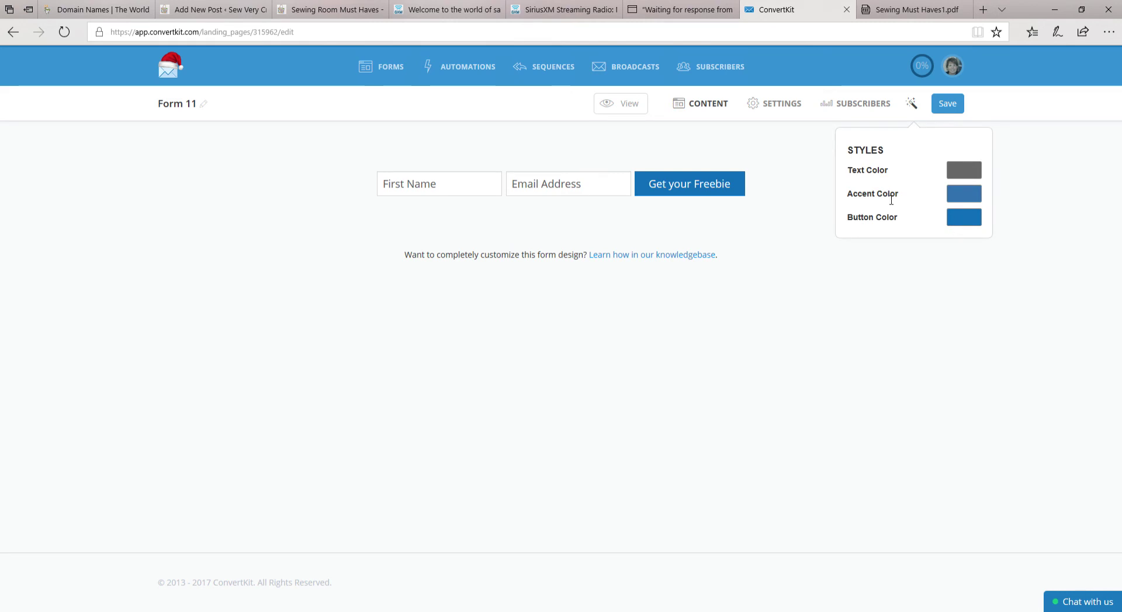
click(964, 224)
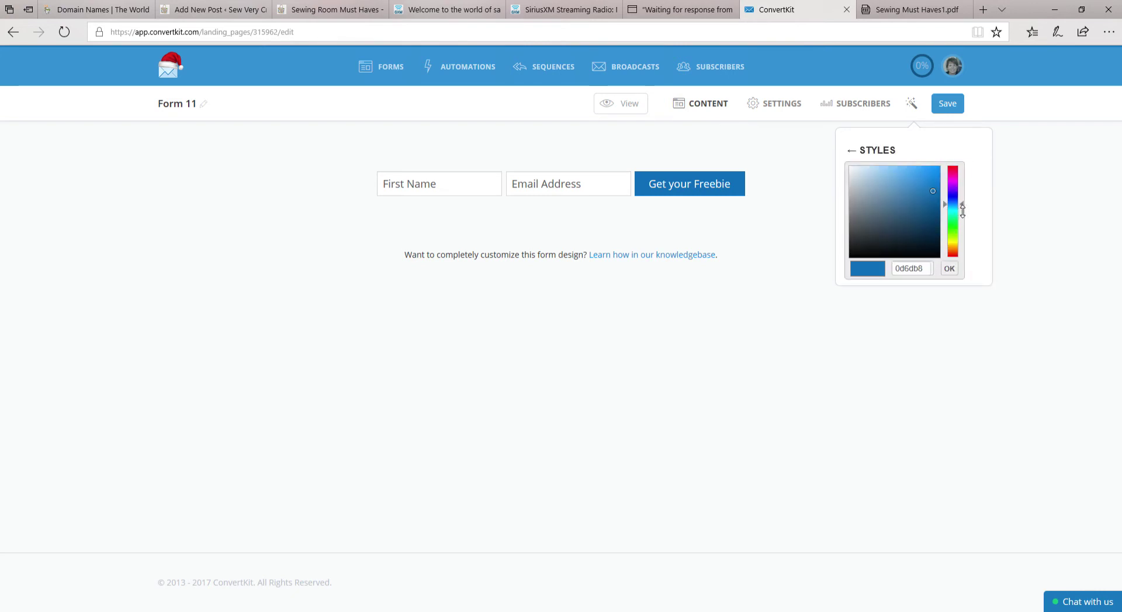
drag(962, 209, 964, 185)
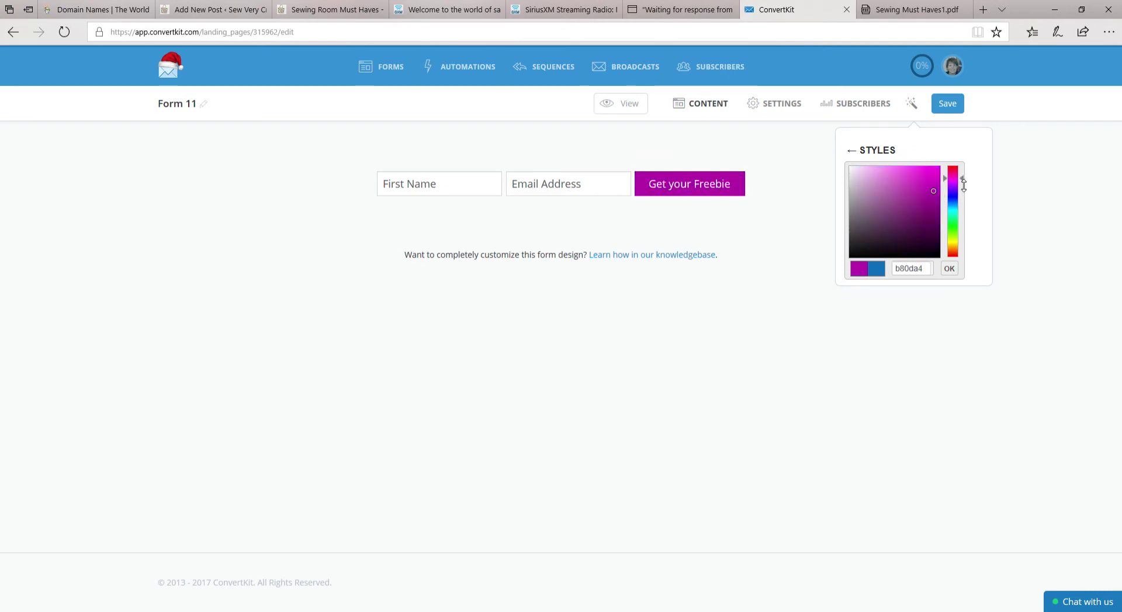
click(898, 182)
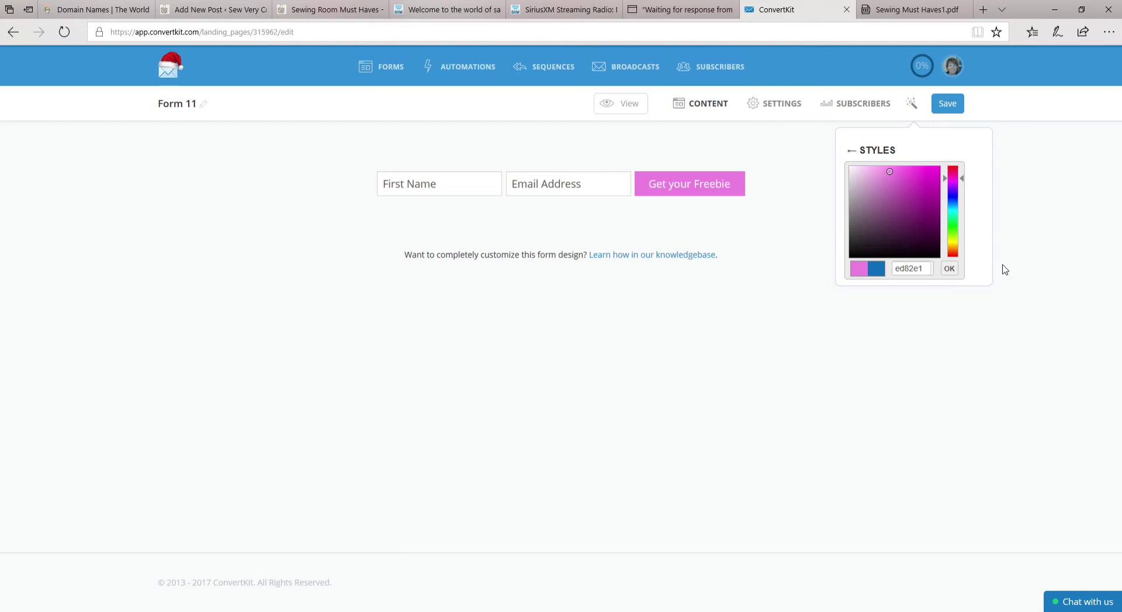
click(952, 269)
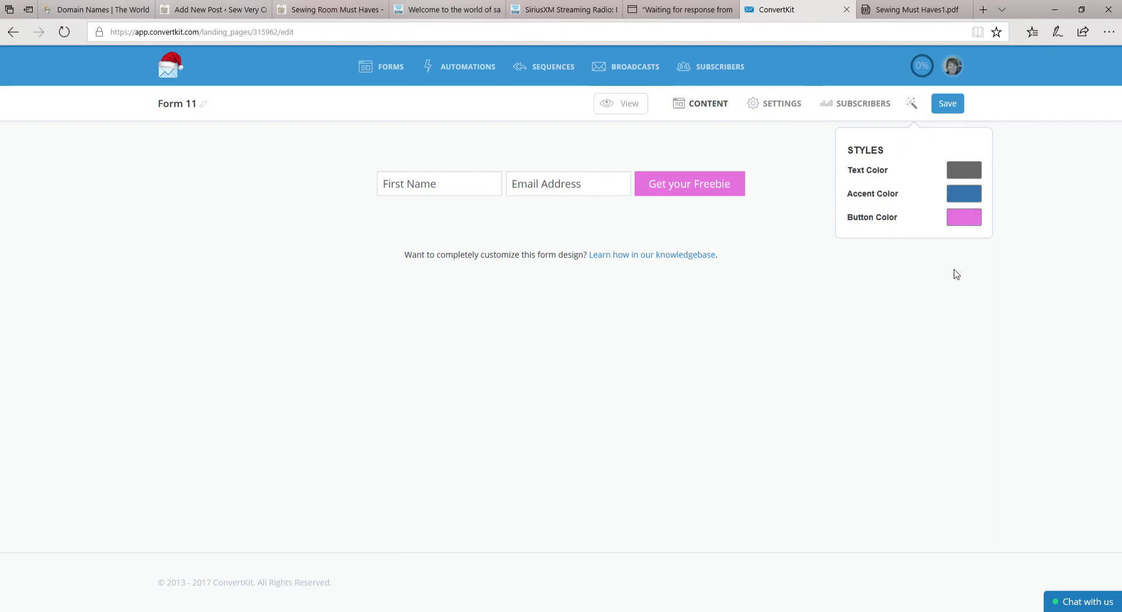
click(946, 104)
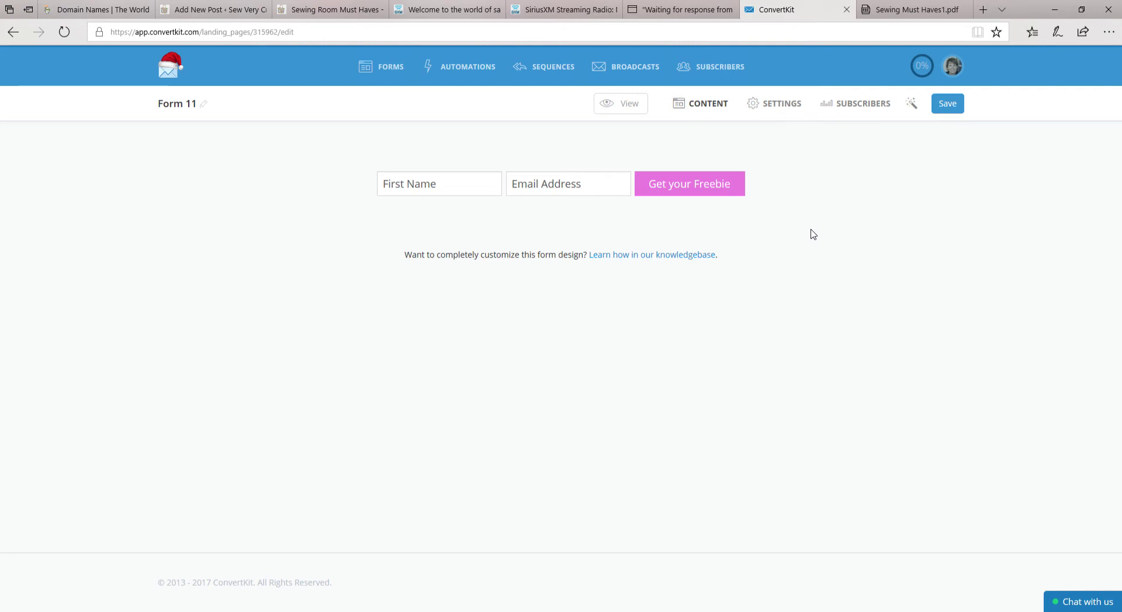
Extend the form's success message to end with "subscription and get your freebie." and save the form
click(783, 111)
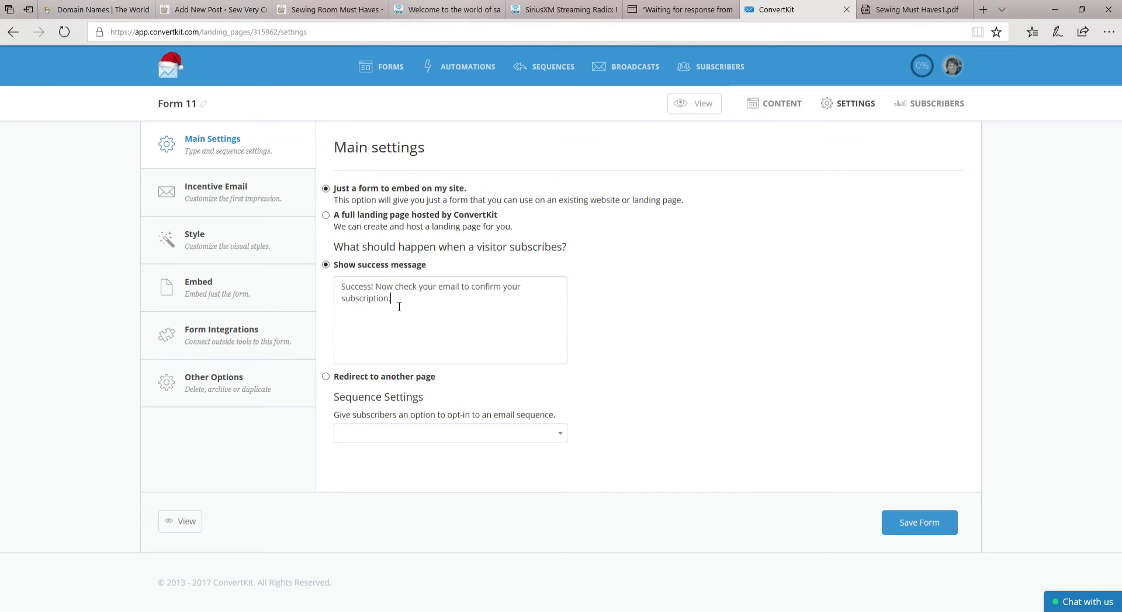
drag(399, 306, 347, 286)
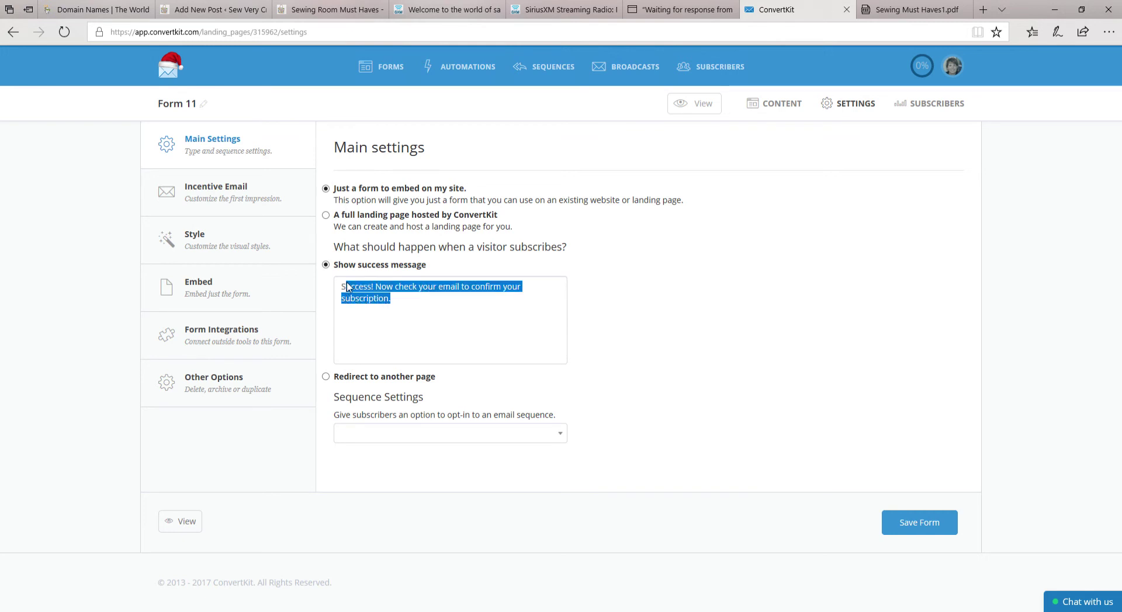
click(345, 294)
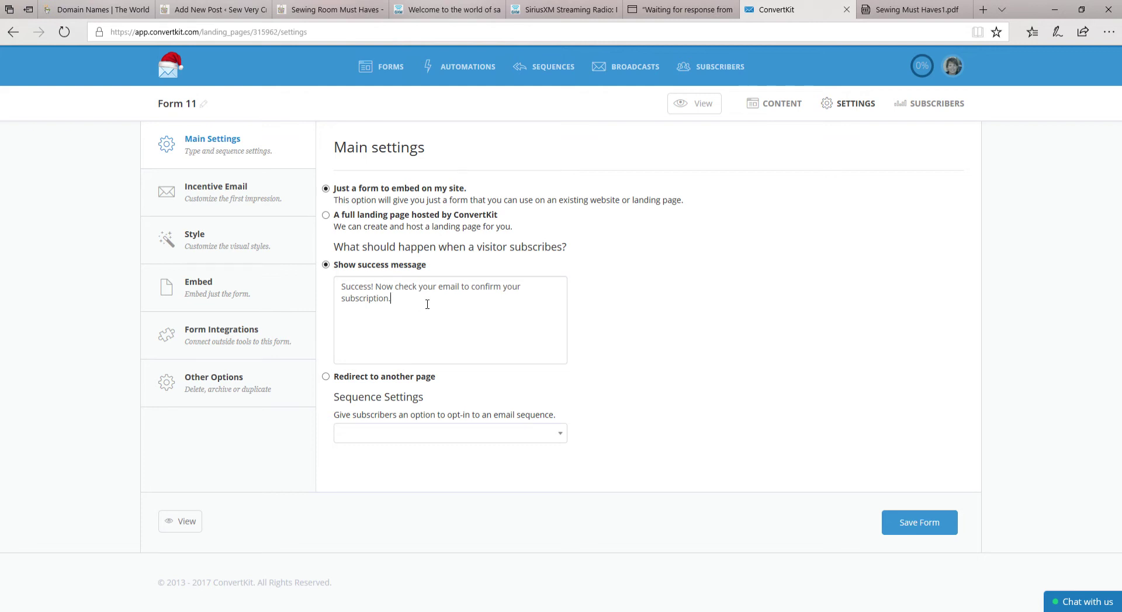
key(BackSpace)
text(and get your freebie.)
click(919, 526)
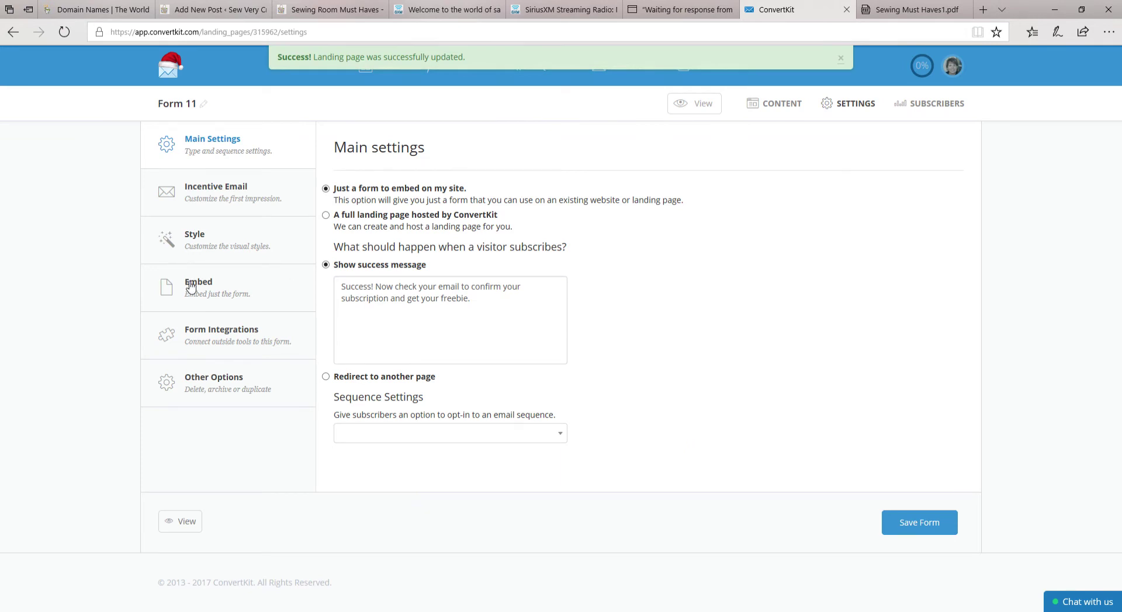
Set the incentive email's subject to "Important: confirm your subscription and get your freebie"
click(227, 201)
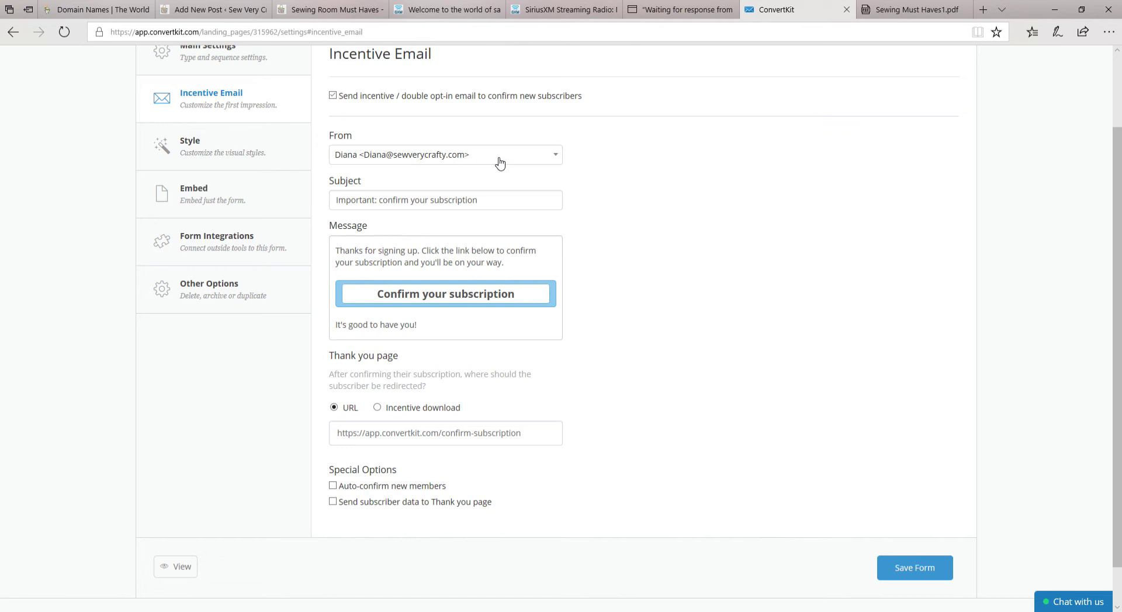
click(508, 206)
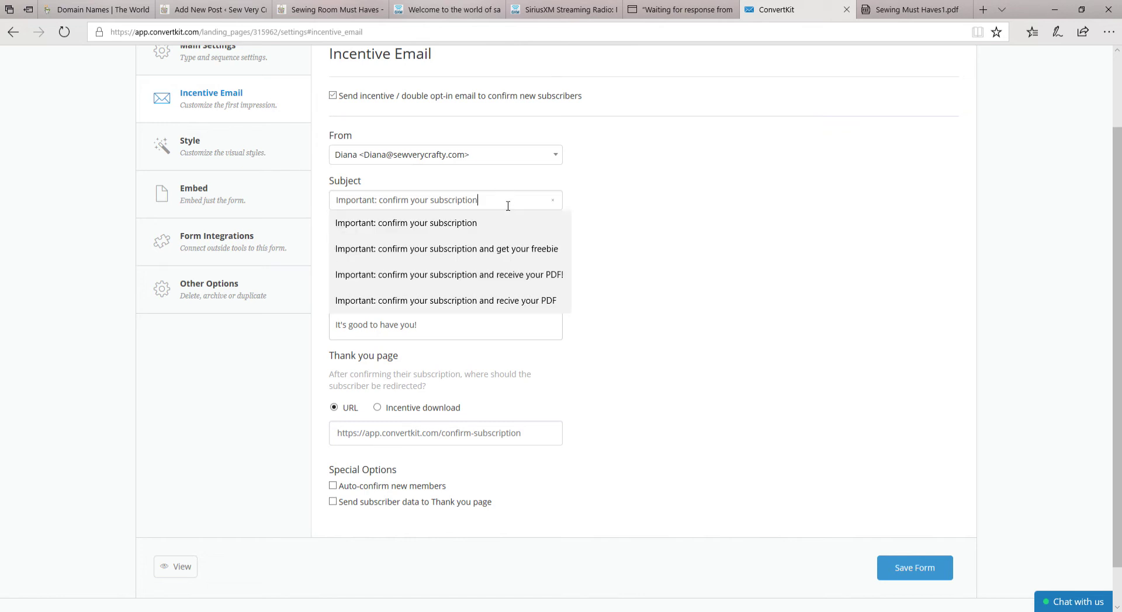
drag(507, 205, 335, 204)
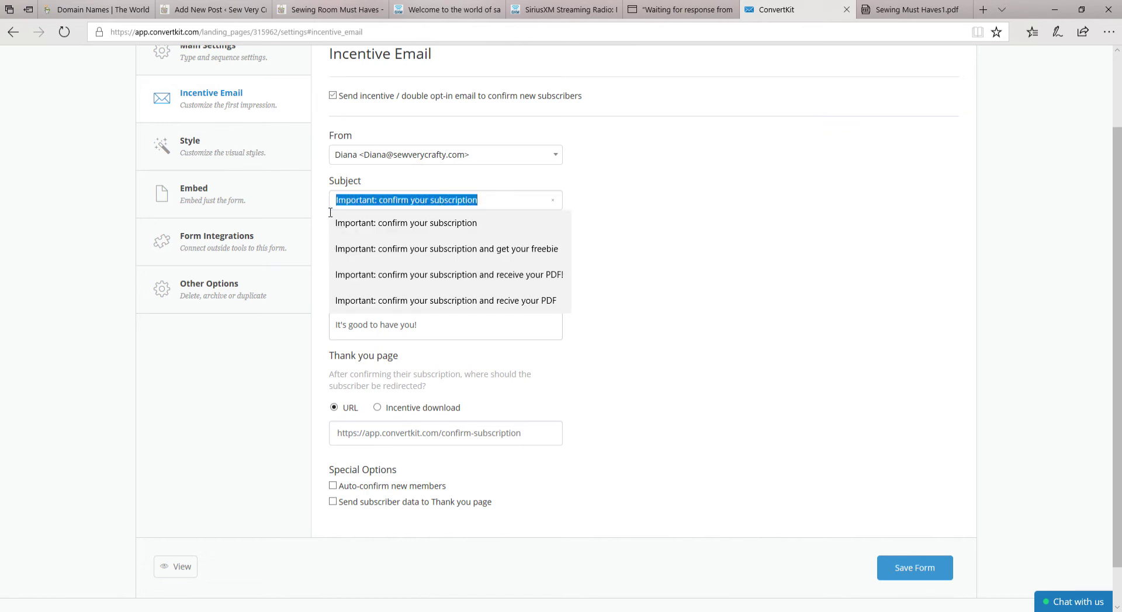
click(484, 253)
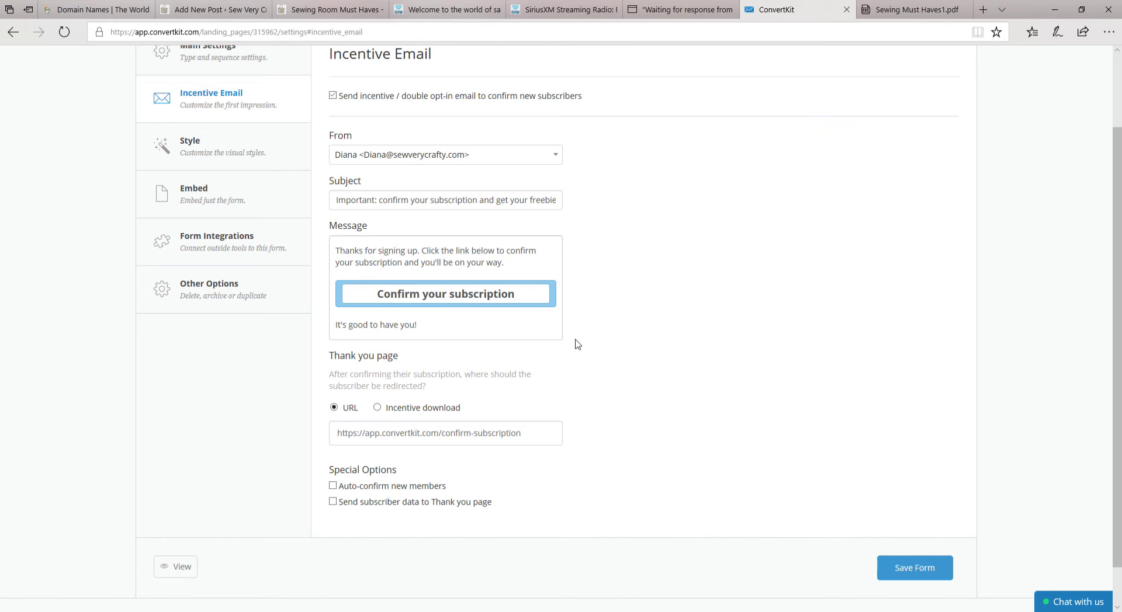
Set the thank you page to an incentive download, review and upload Sewing Must Haves1.pdf, and save the form
click(376, 408)
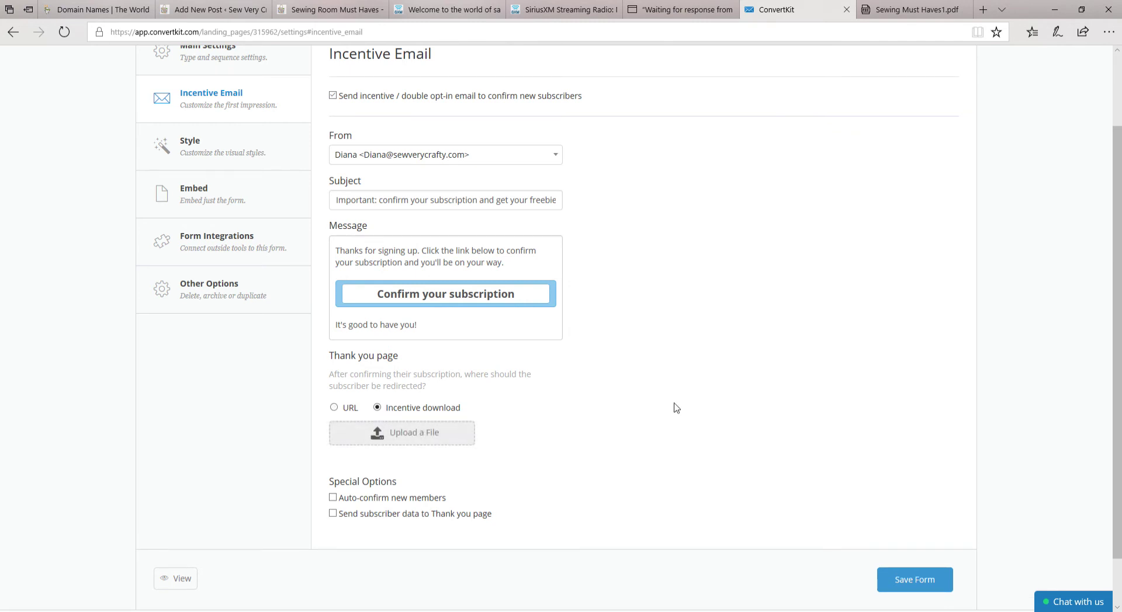
click(897, 18)
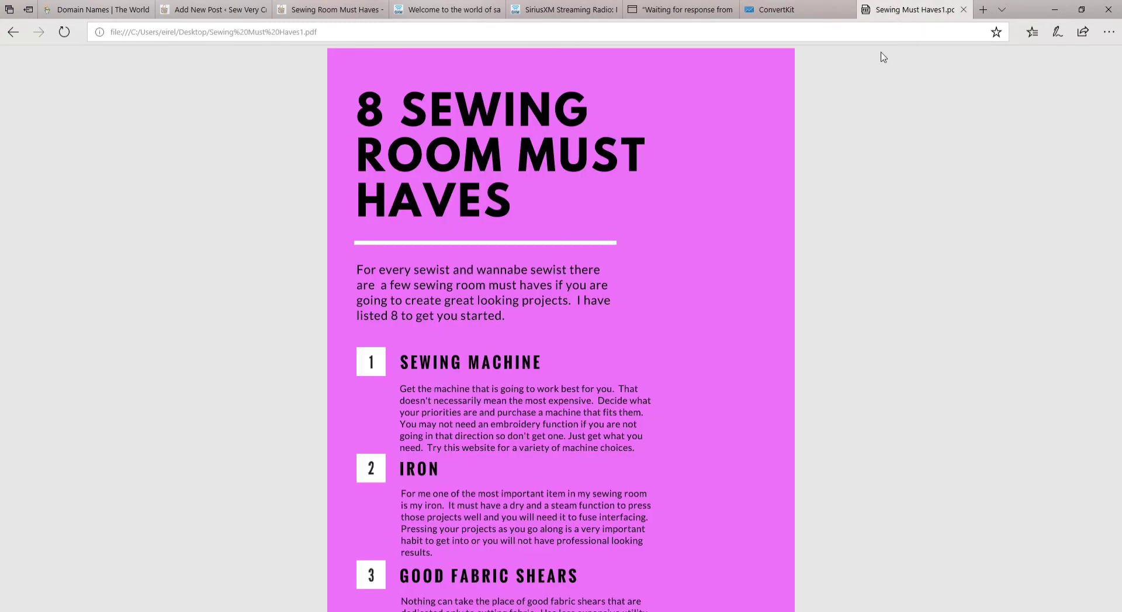
scroll(837, 218, down, 5)
scroll(840, 219, down, 7)
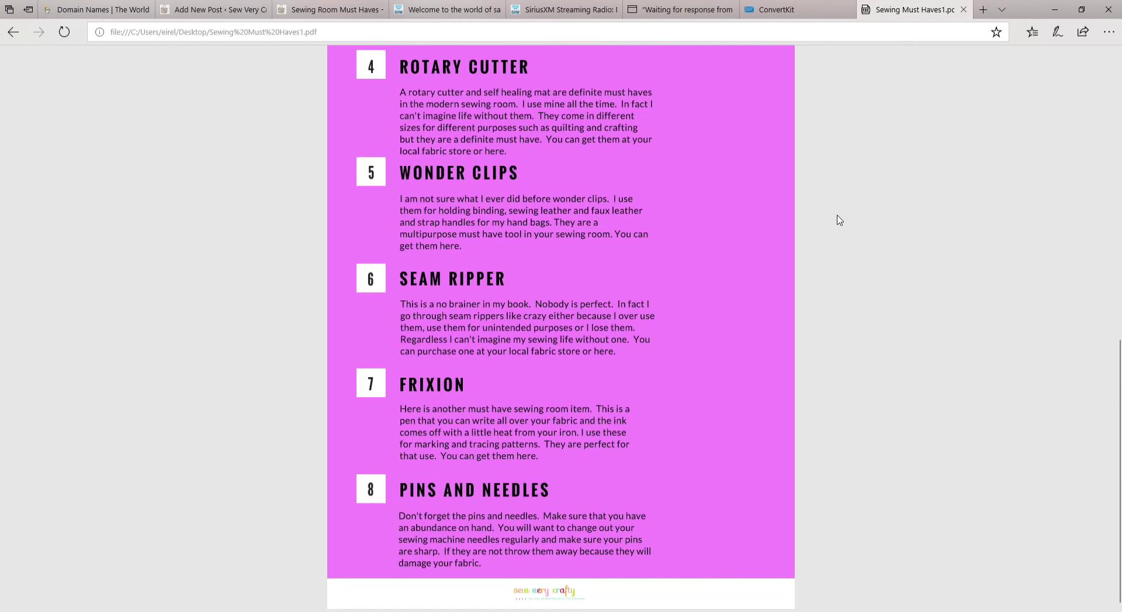
scroll(807, 257, up, 10)
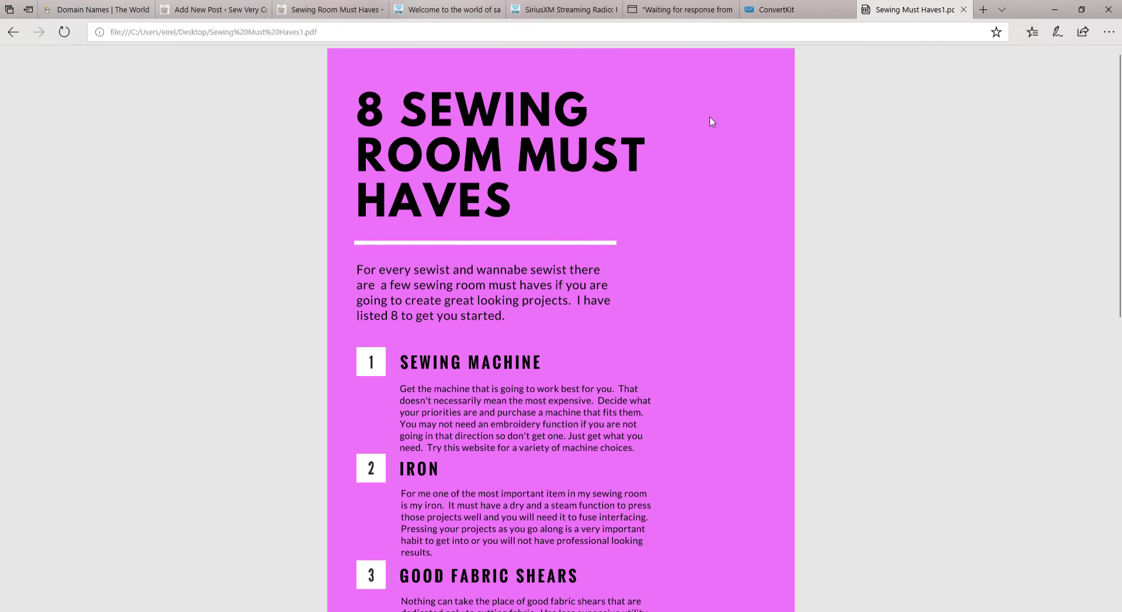
click(774, 12)
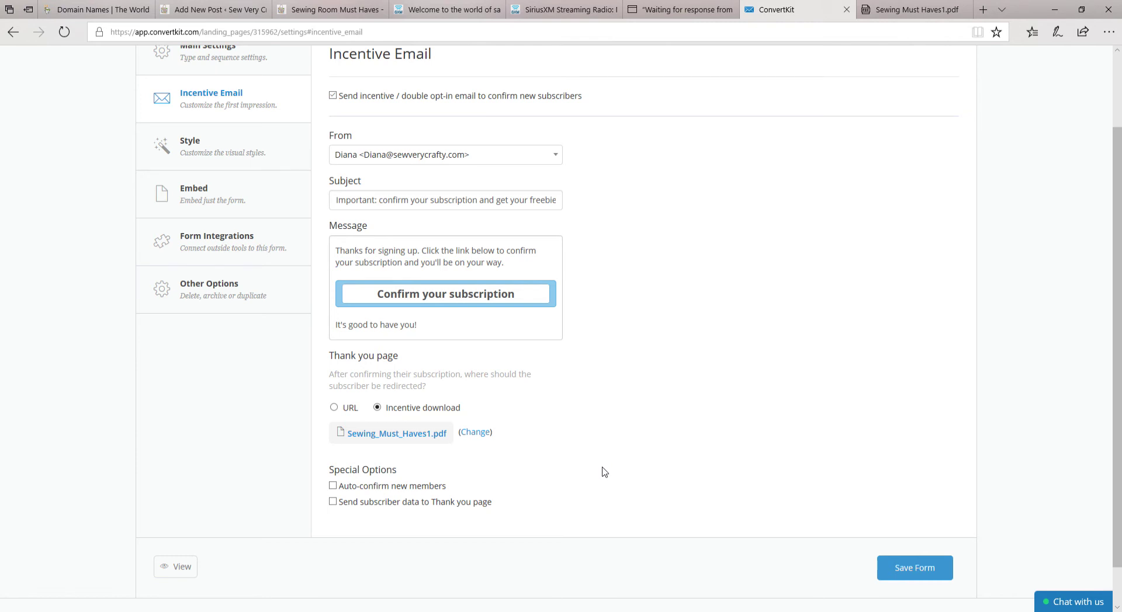
click(906, 573)
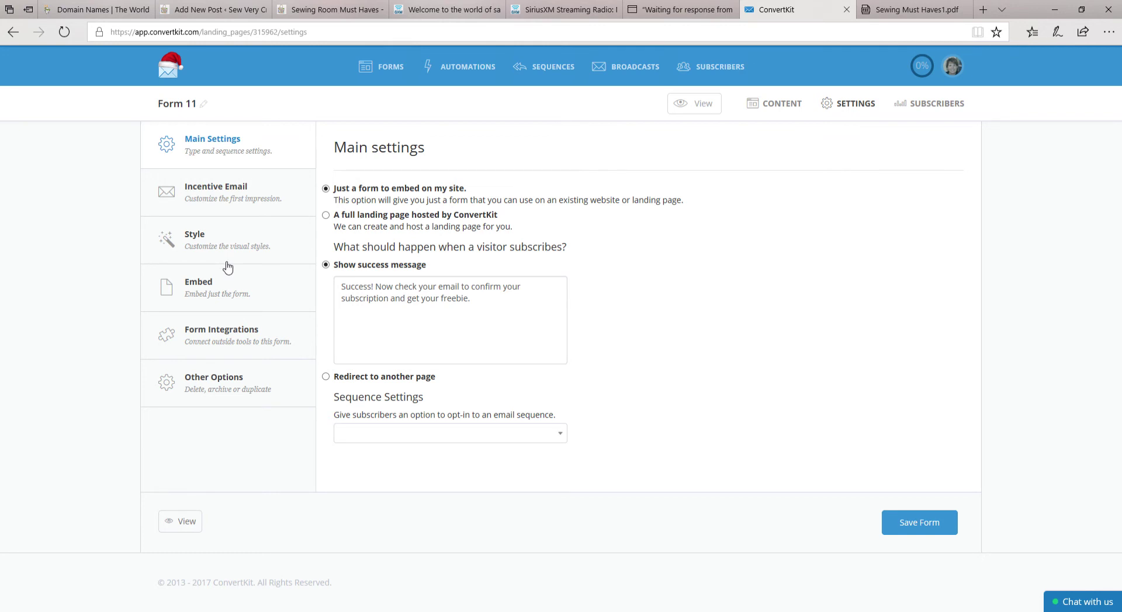
Copy the form's one-line JavaScript embed code from the embed settings
click(217, 290)
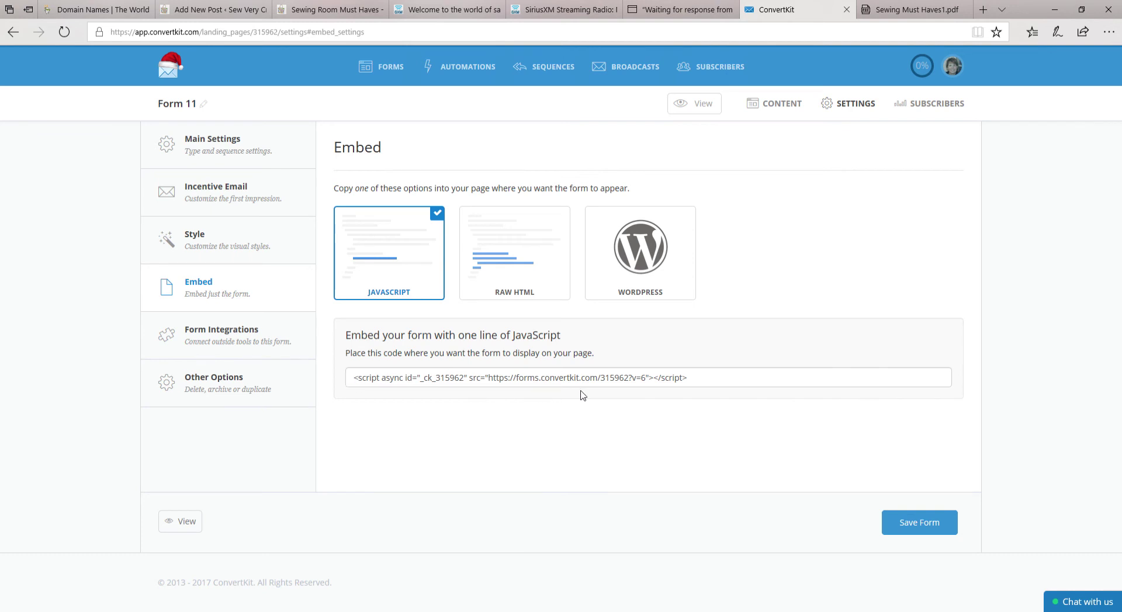
drag(703, 382, 348, 382)
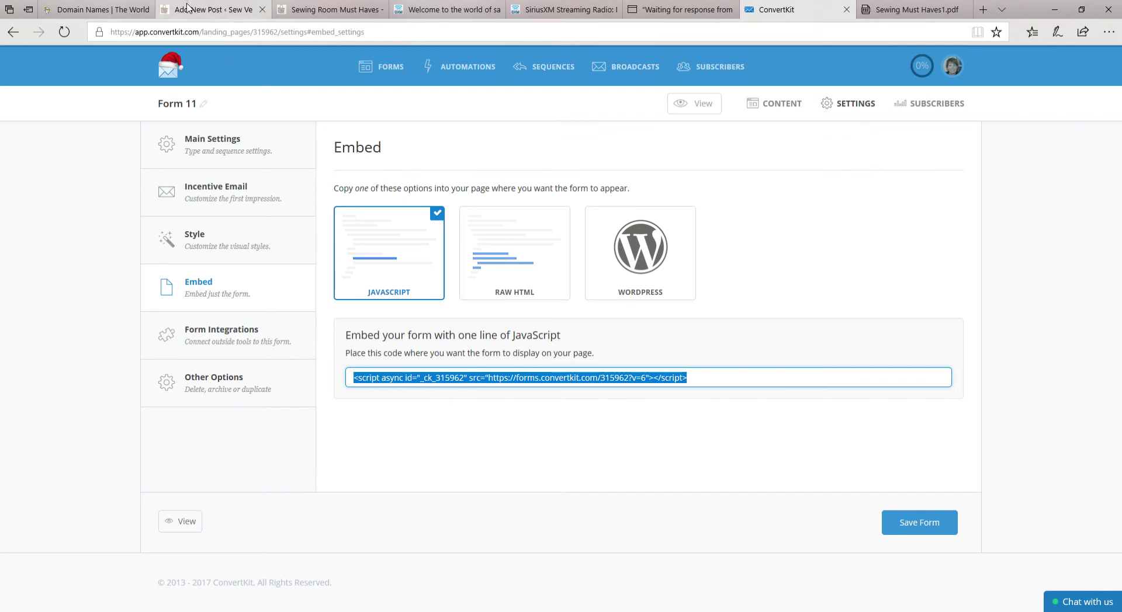
Switch to the WordPress post editor and review the "Sewing Room Must Haves" draft from its heading to the closing paragraph
click(205, 19)
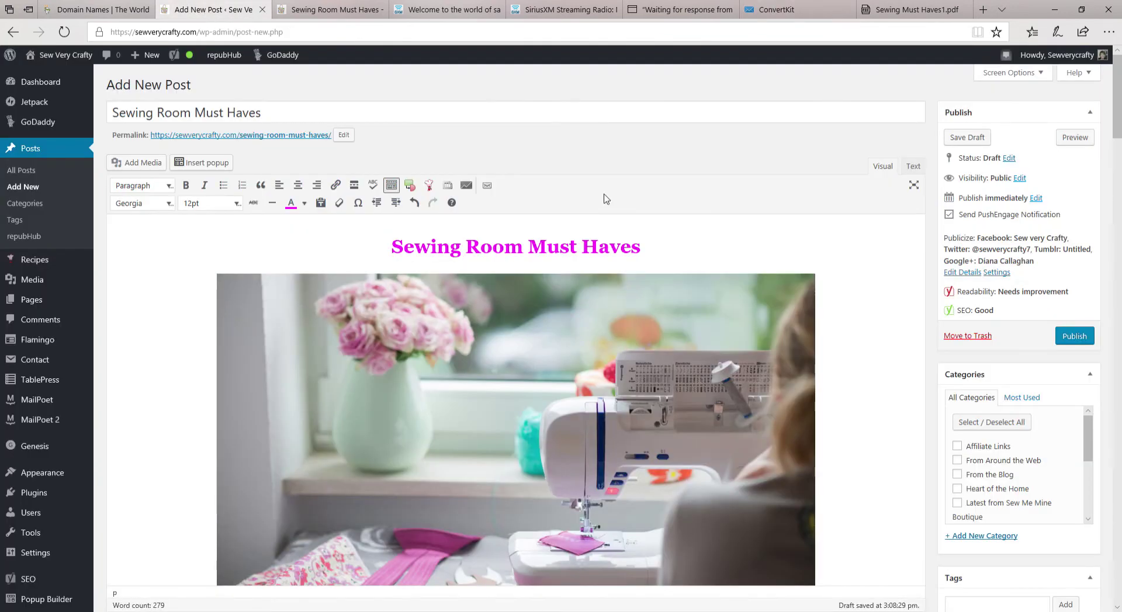
scroll(873, 279, down, 7)
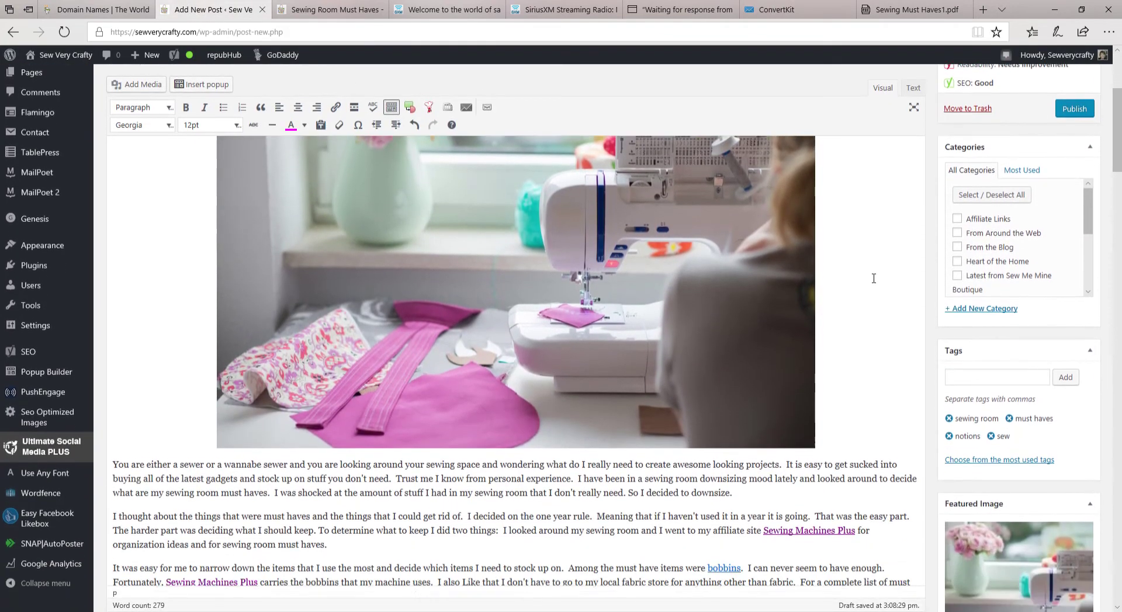
scroll(874, 278, down, 2)
scroll(873, 278, up, 5)
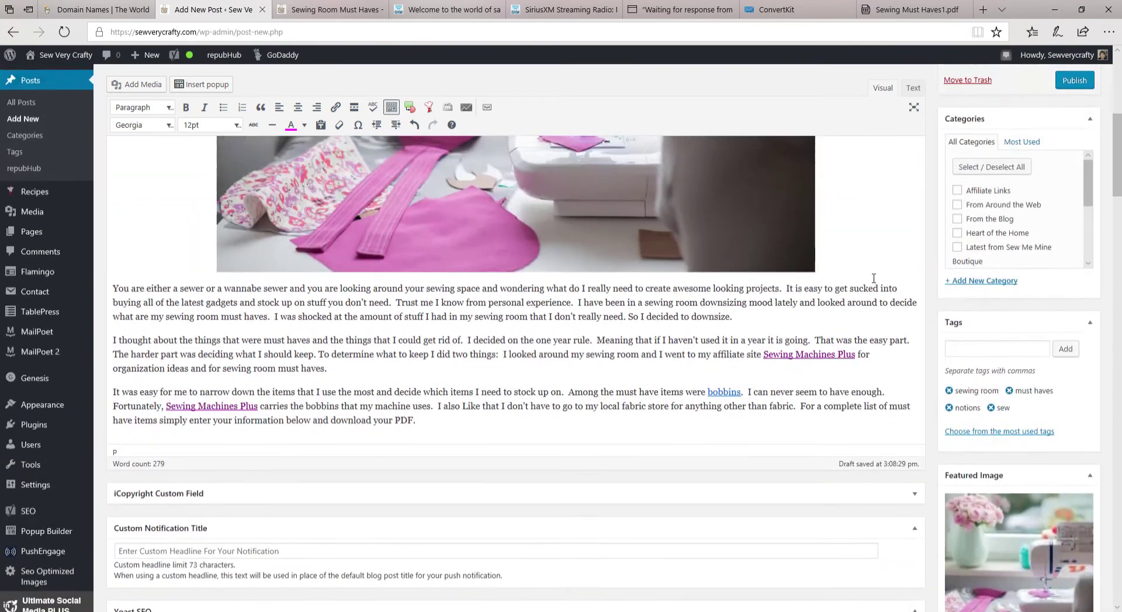
scroll(873, 278, up, 3)
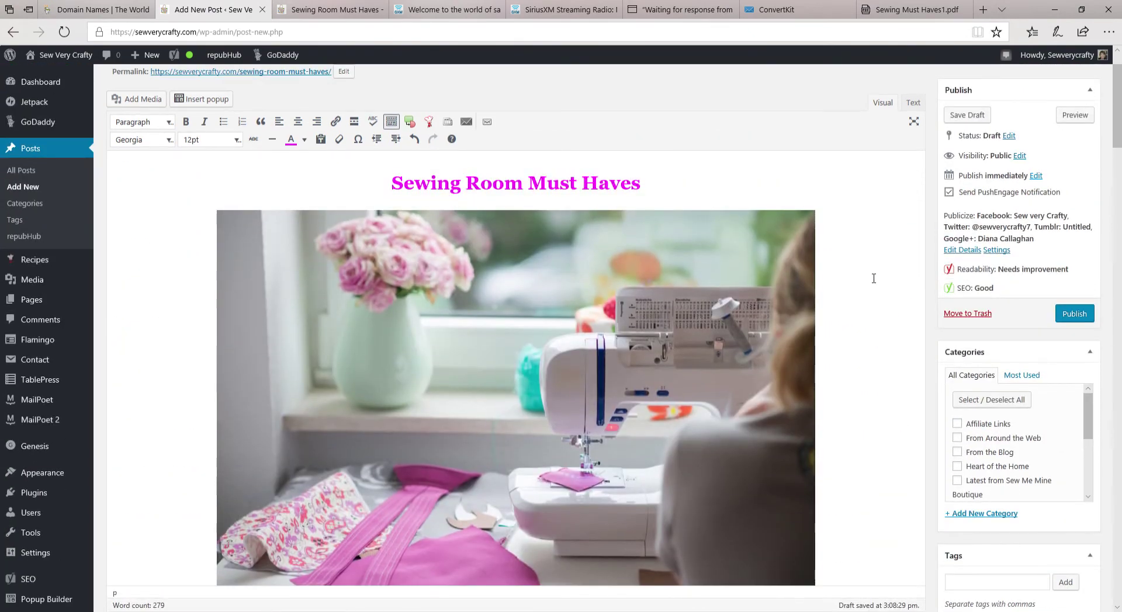
scroll(874, 278, down, 5)
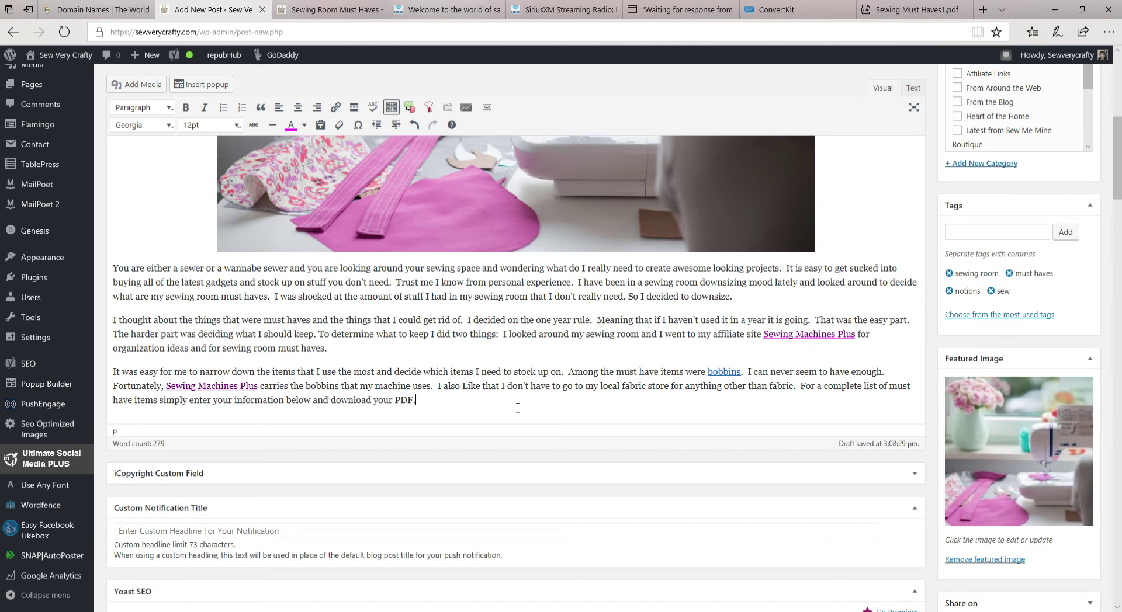
scroll(444, 405, up, 1)
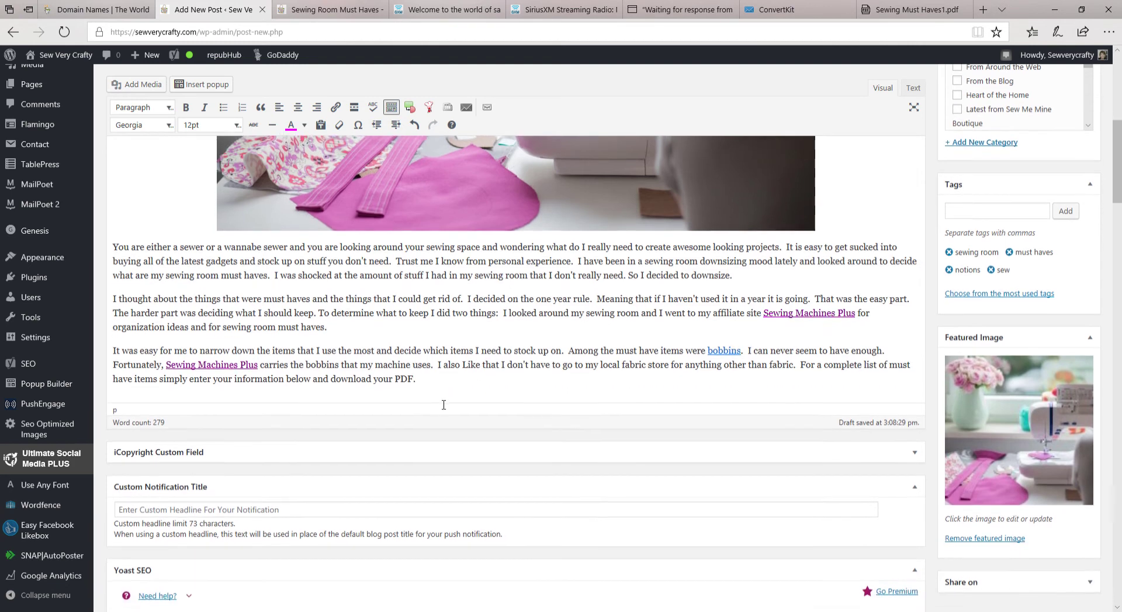
scroll(444, 405, up, 4)
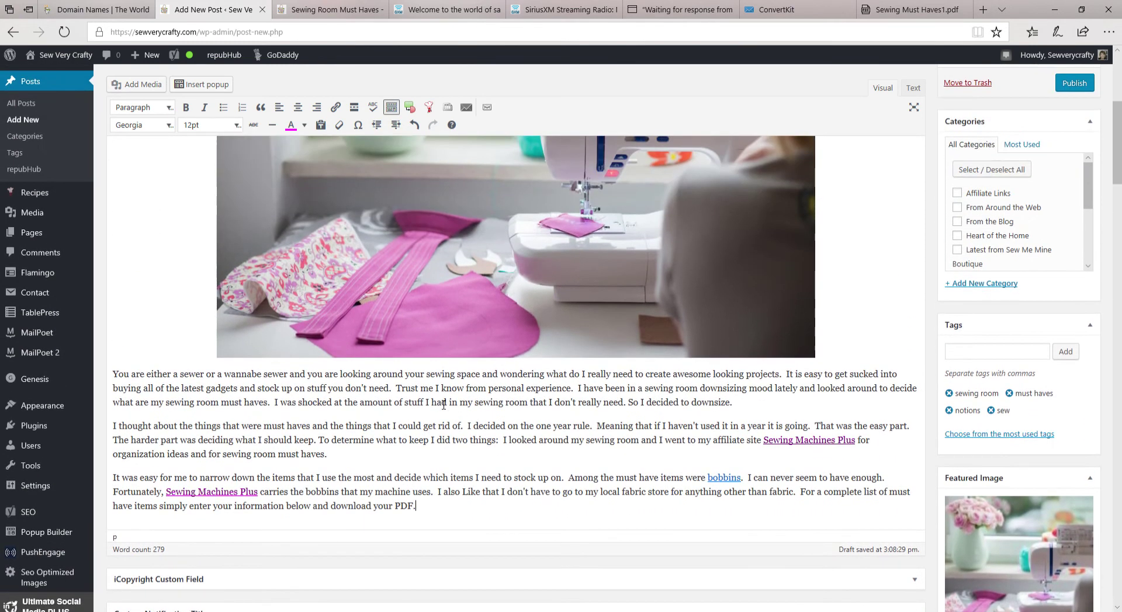
scroll(444, 405, up, 2)
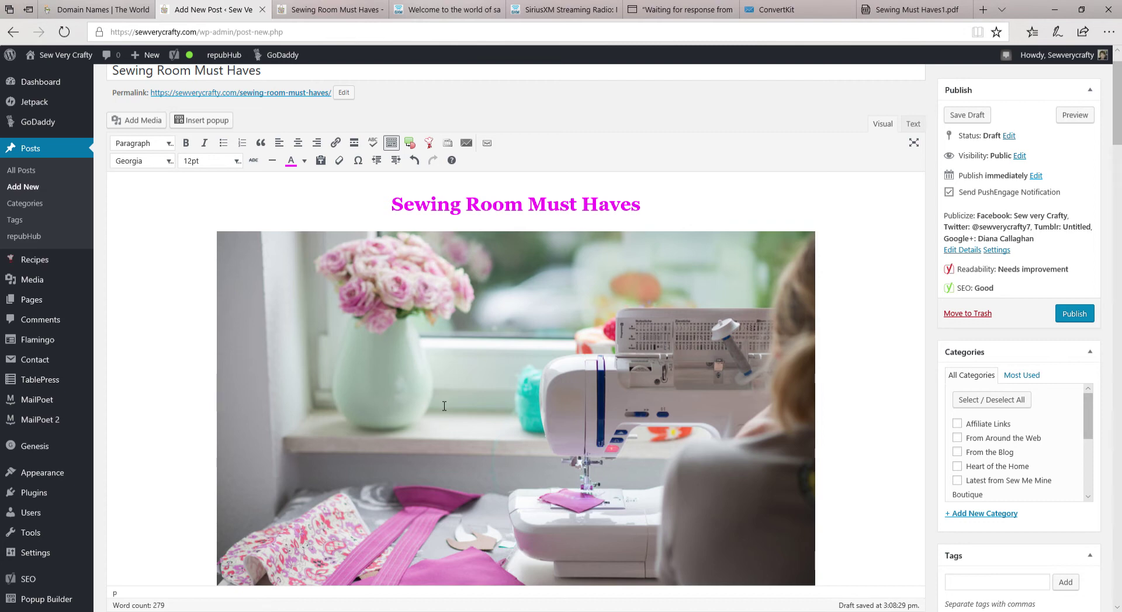
scroll(444, 406, down, 8)
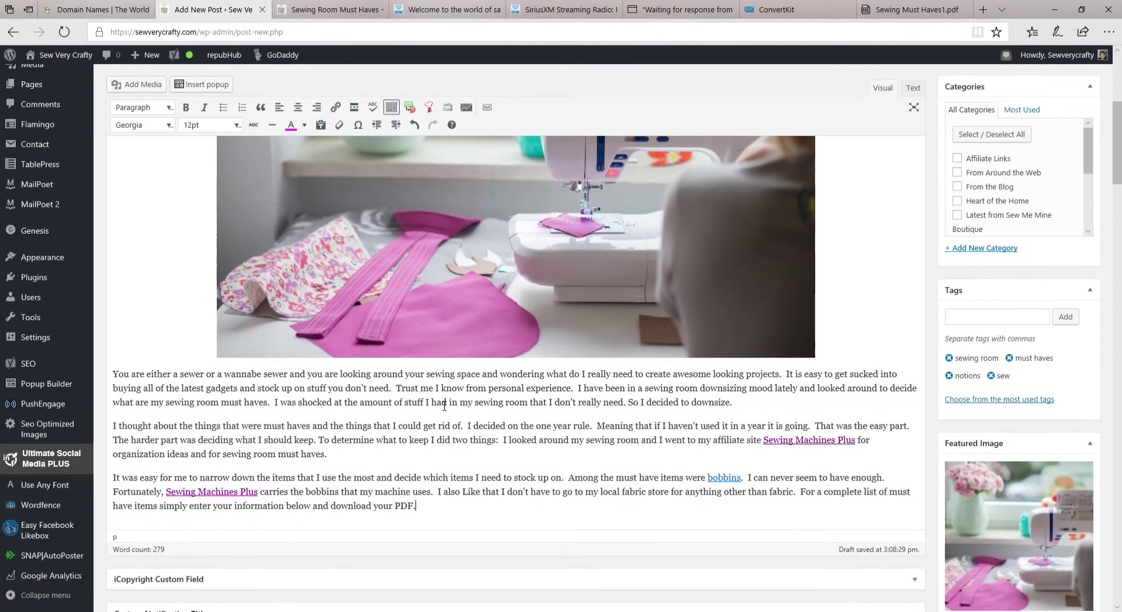
scroll(445, 407, up, 9)
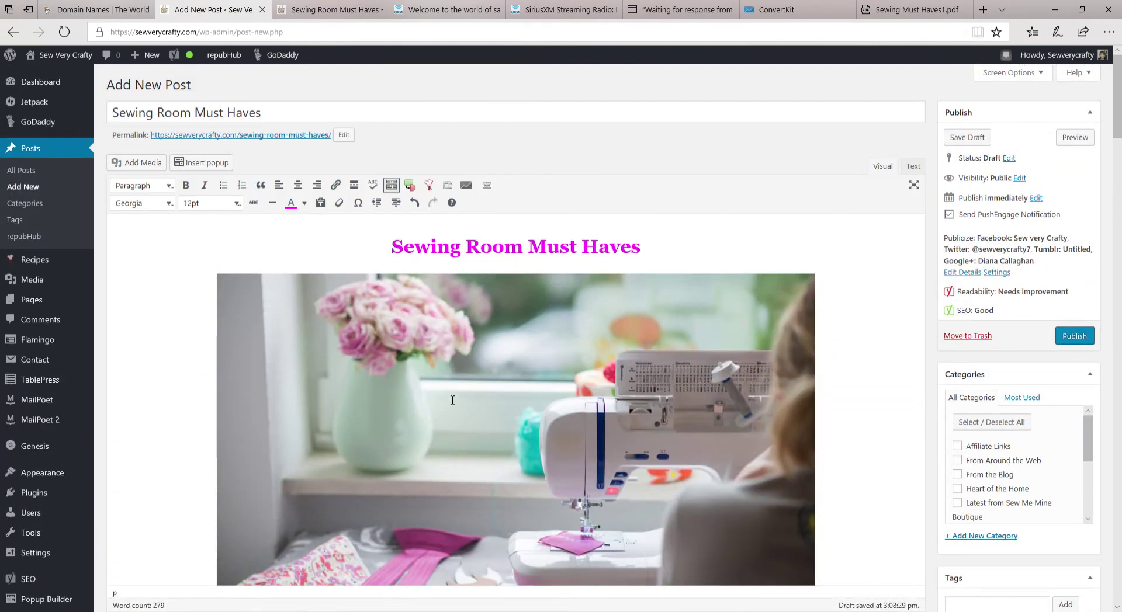
scroll(855, 270, down, 7)
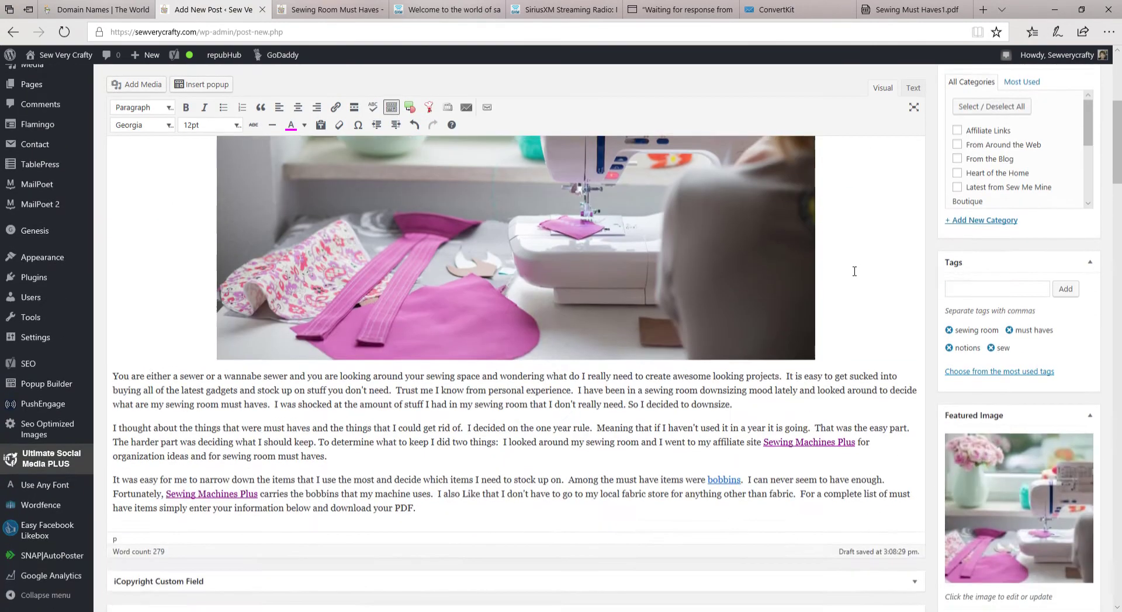
scroll(854, 272, up, 5)
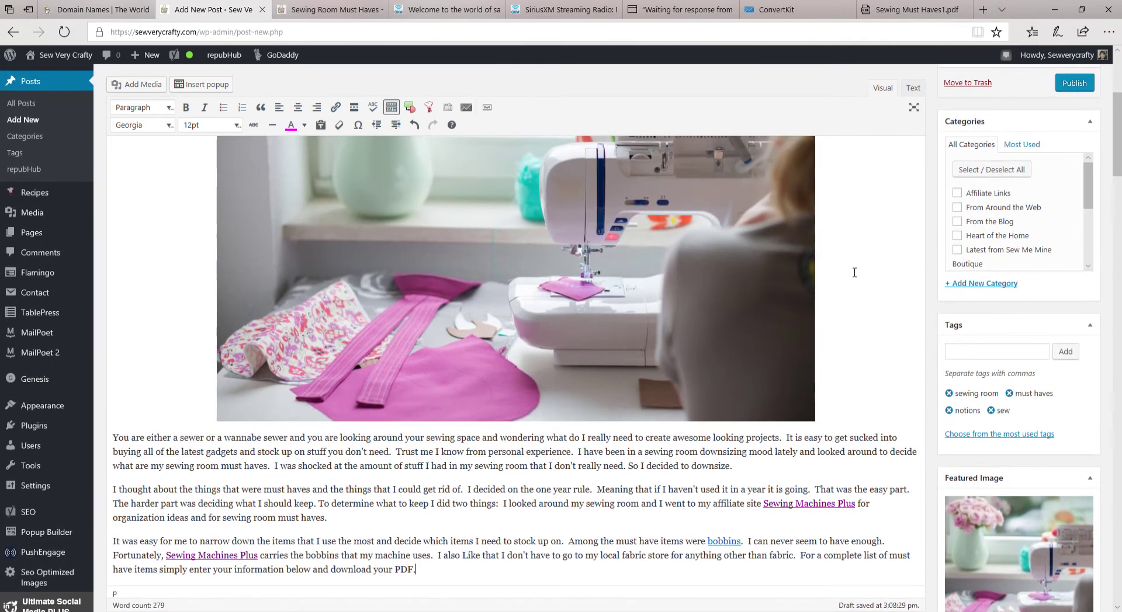
scroll(855, 272, up, 2)
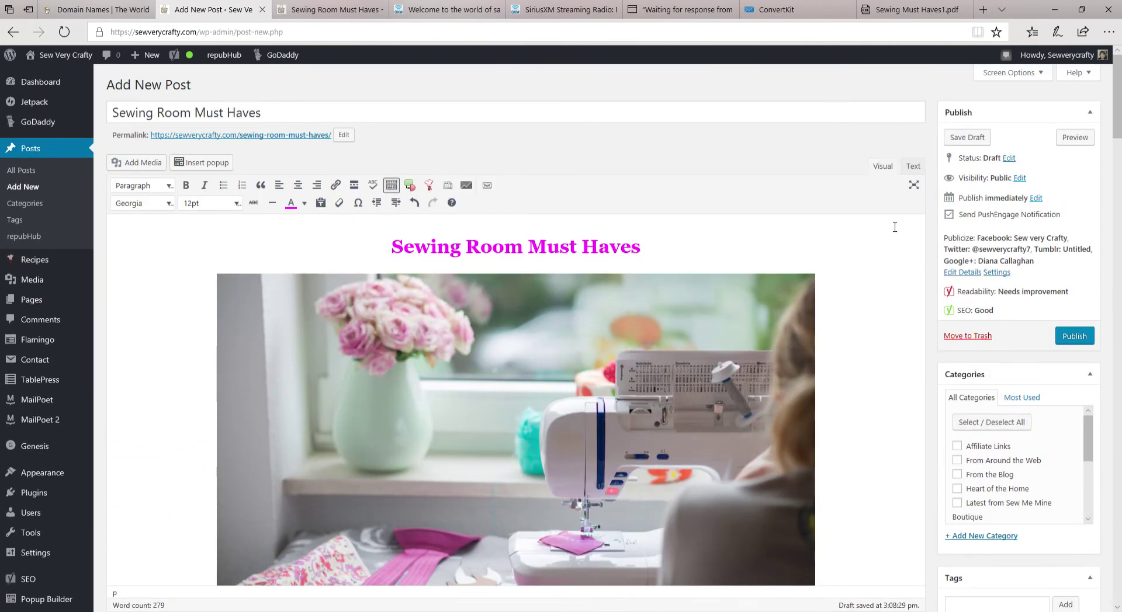
In the post's HTML source, paste the copied ConvertKit form script on a new line below the last paragraph, then return to visual editing
click(914, 169)
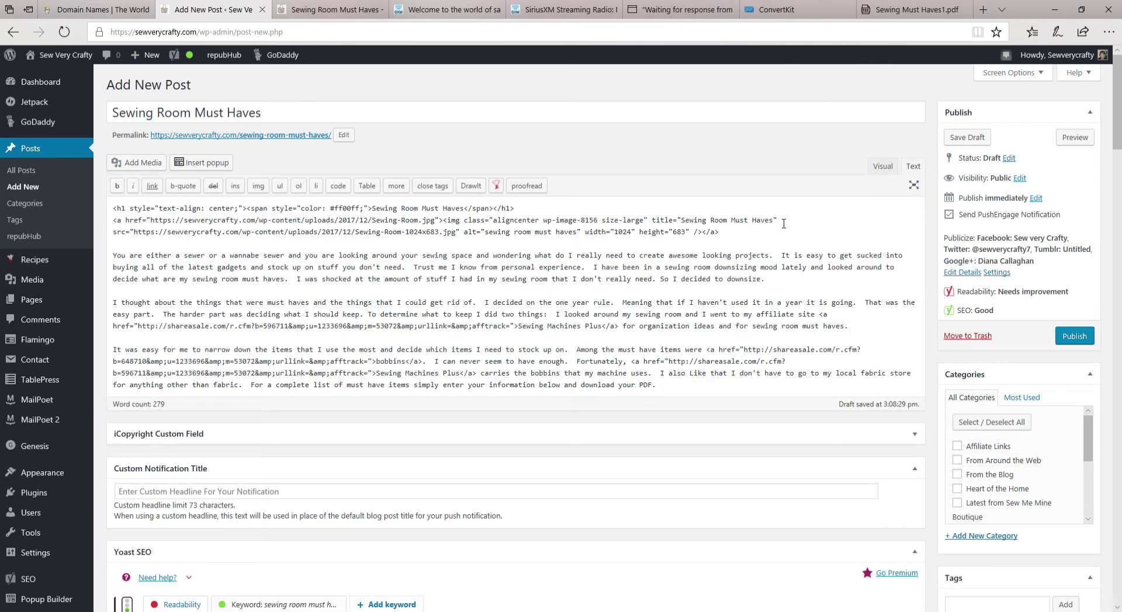
scroll(862, 273, down, 1)
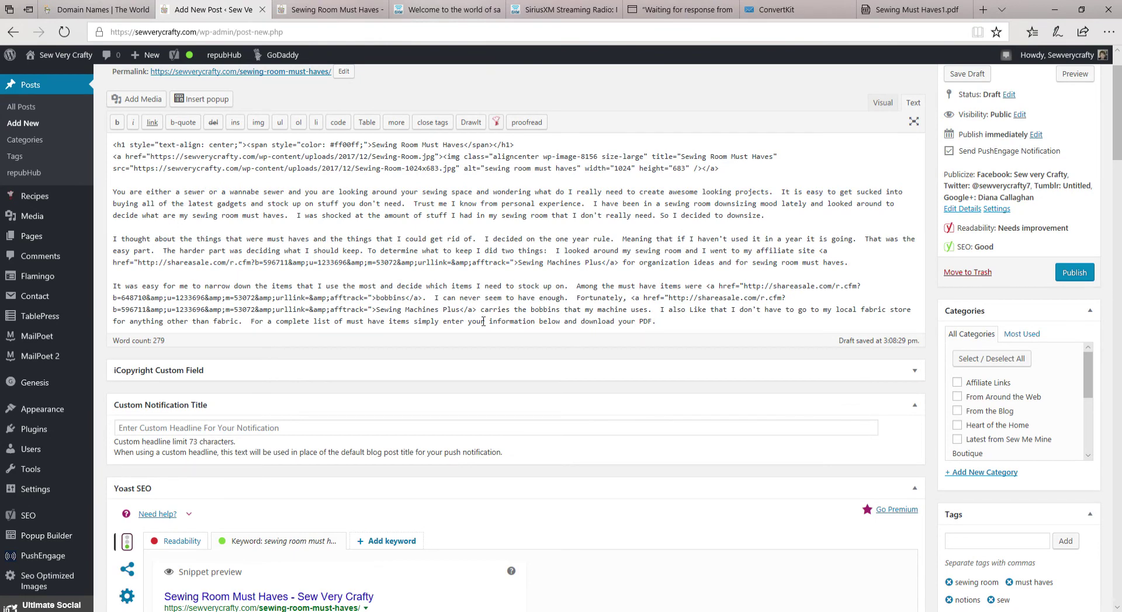
key(Return)
key(Return)
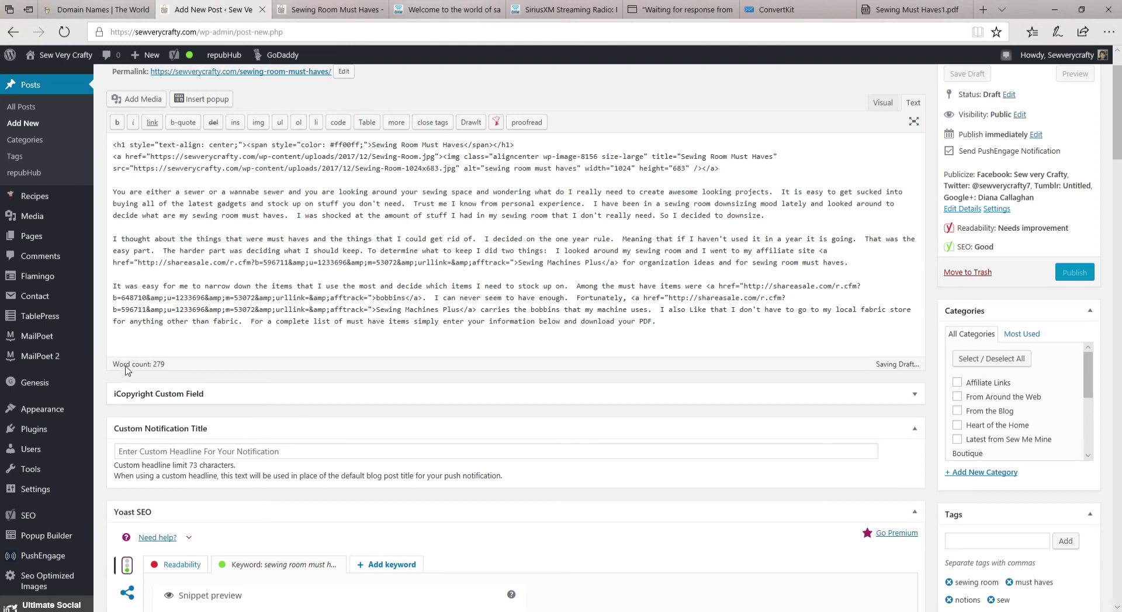
text(<script async id="_ck_315962" src="https://forms.convertkit.com/315962?v=6"></script>)
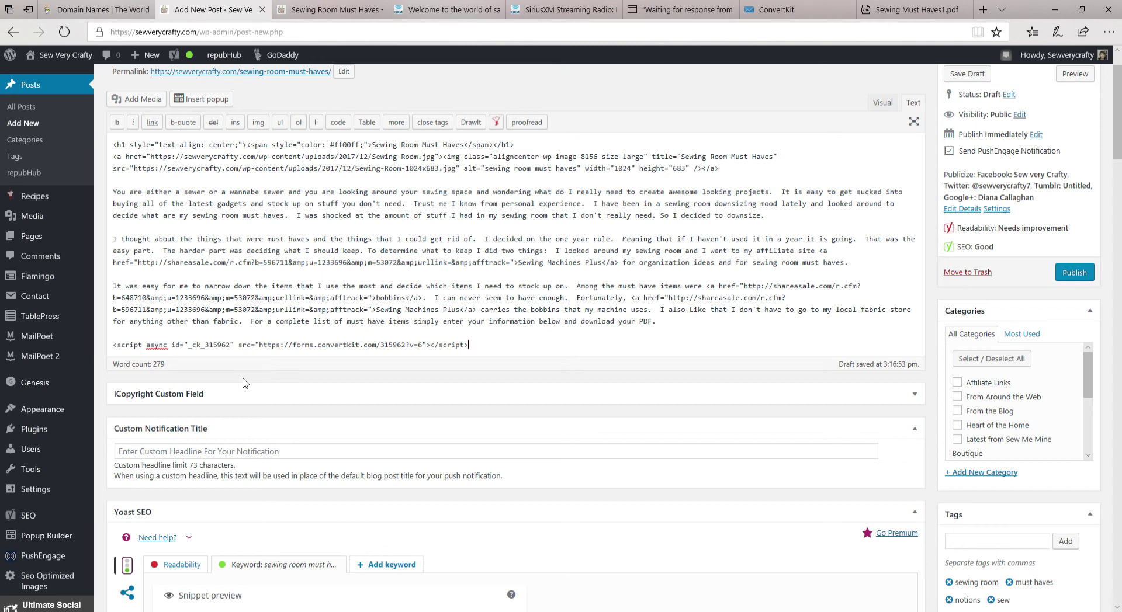
scroll(617, 363, up, 1)
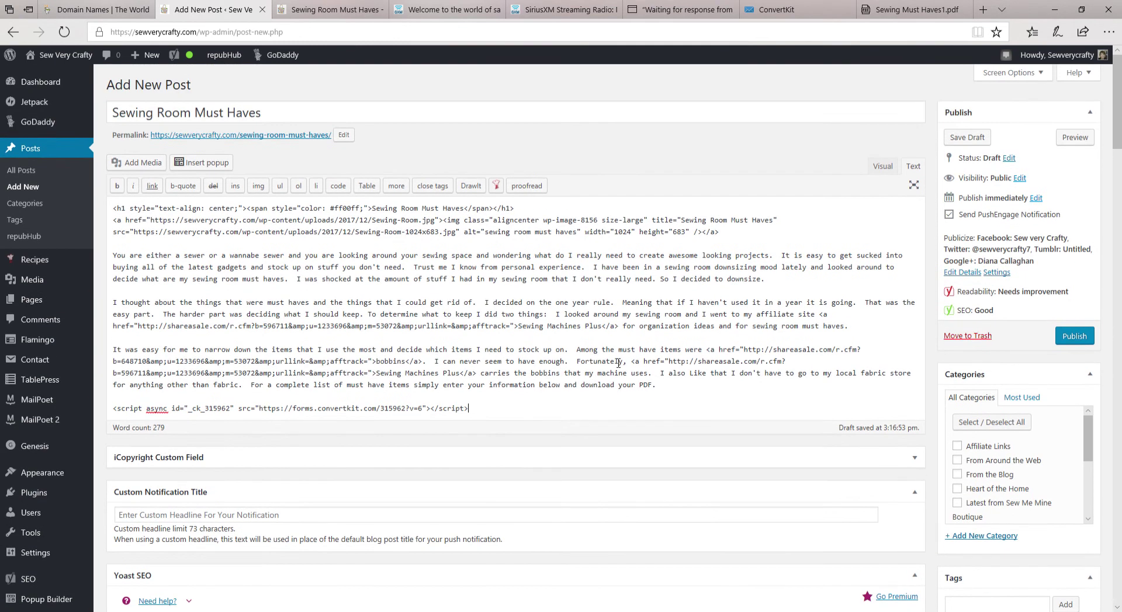
scroll(618, 363, down, 1)
scroll(621, 290, up, 1)
click(889, 169)
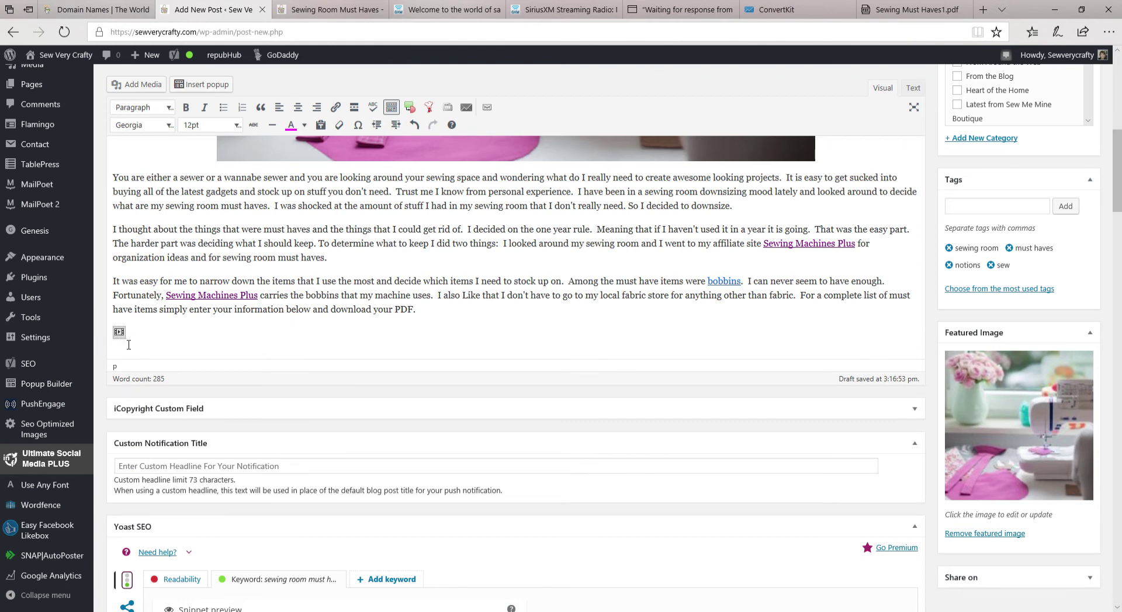
Preview the post and examine how the embedded opt-in form appears below the closing paragraph and within the whole page
scroll(224, 364, up, 7)
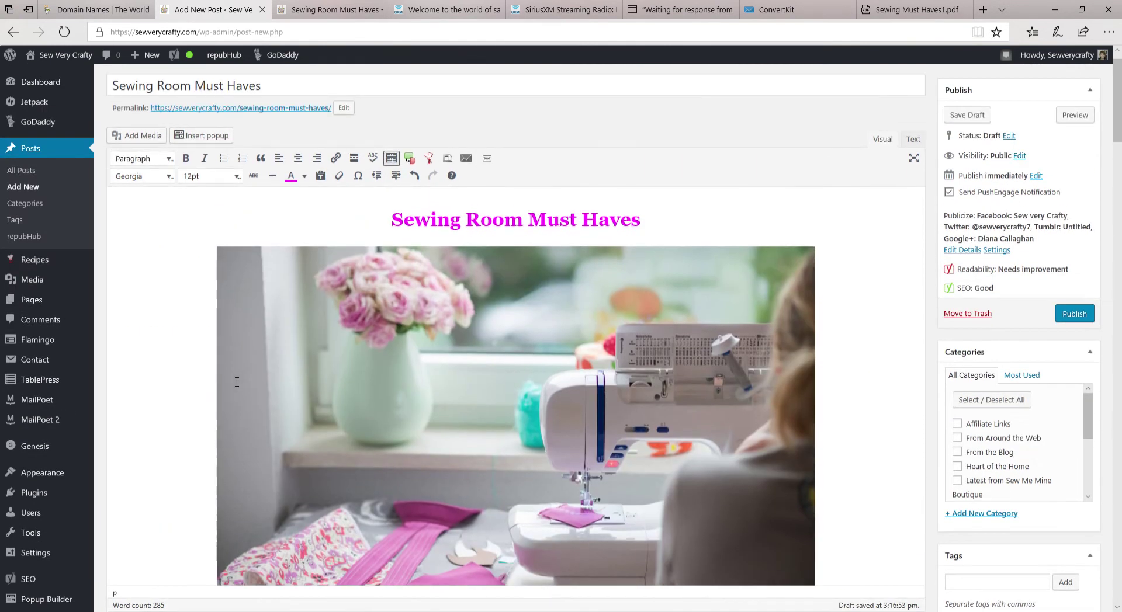
click(1077, 118)
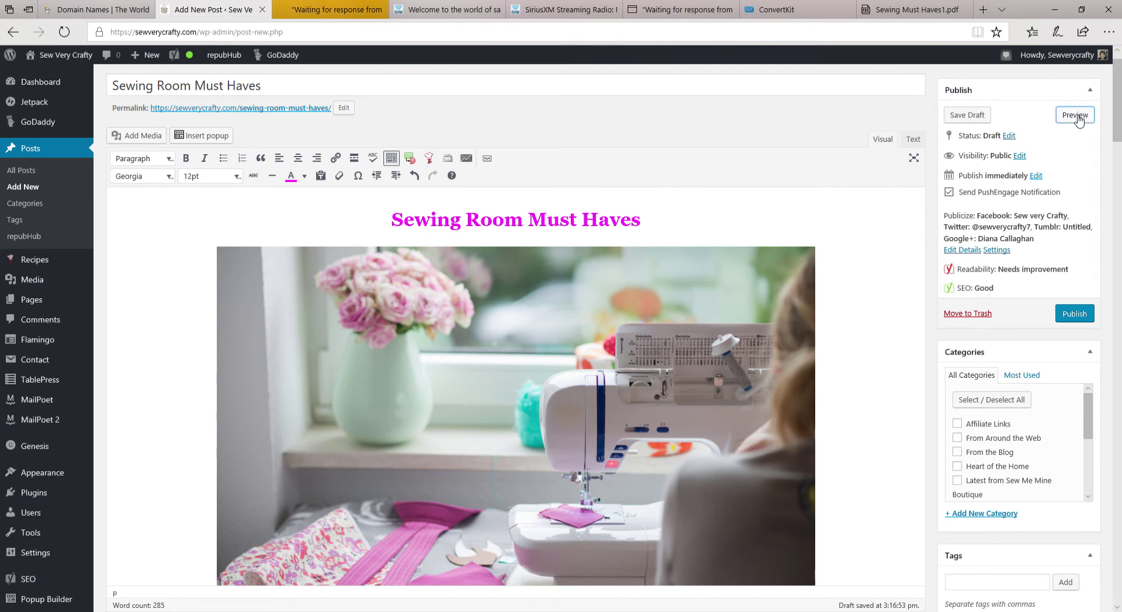
click(301, 17)
scroll(583, 298, down, 5)
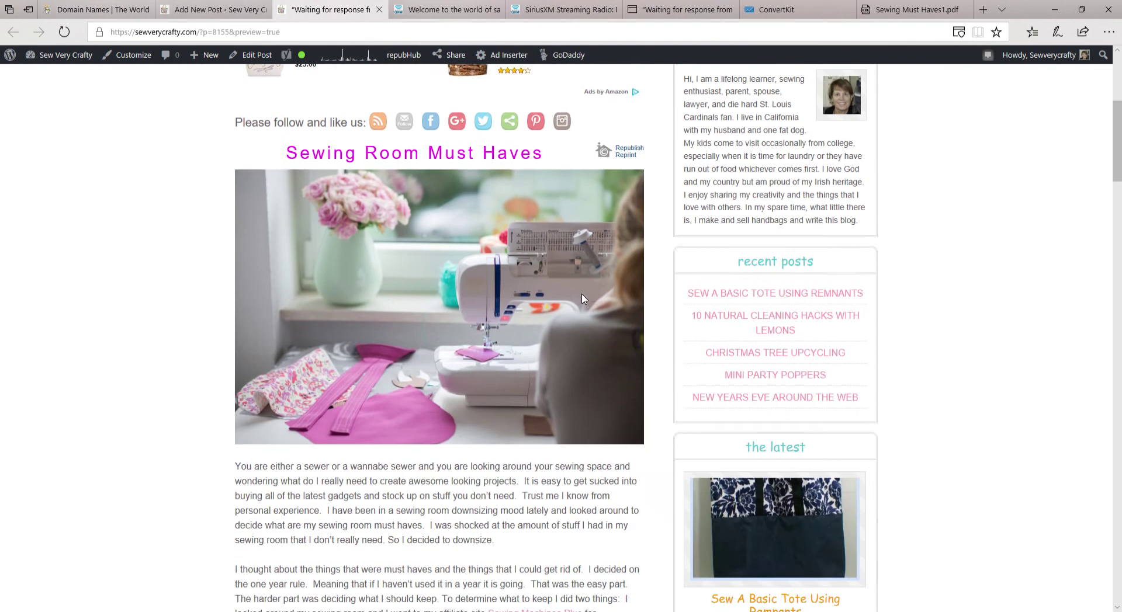
scroll(583, 299, down, 8)
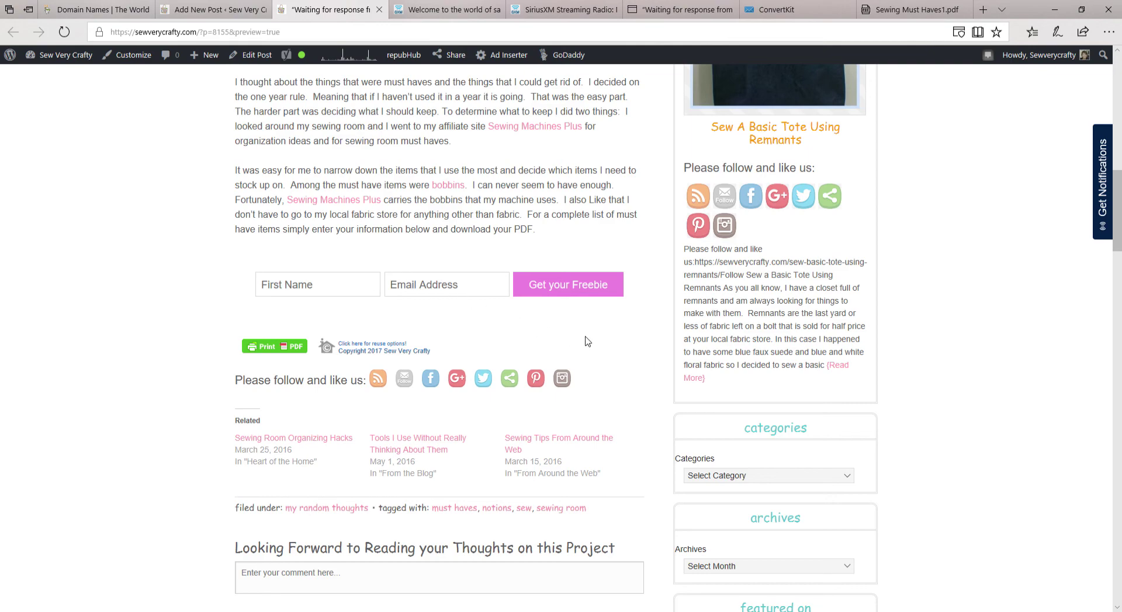
scroll(595, 358, down, 5)
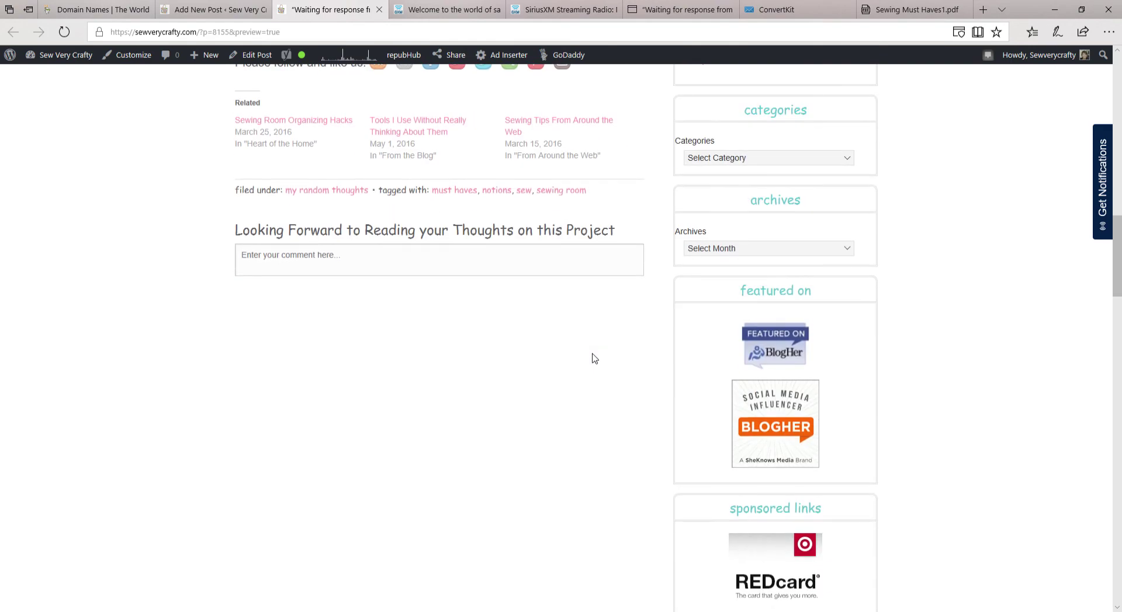
scroll(594, 358, up, 20)
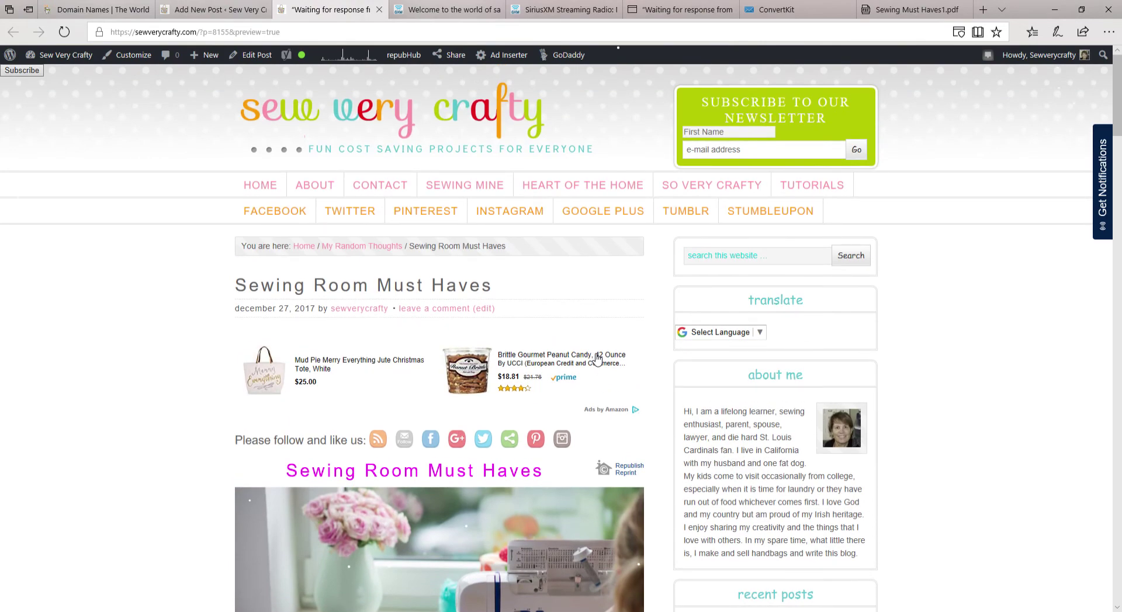
scroll(598, 358, down, 5)
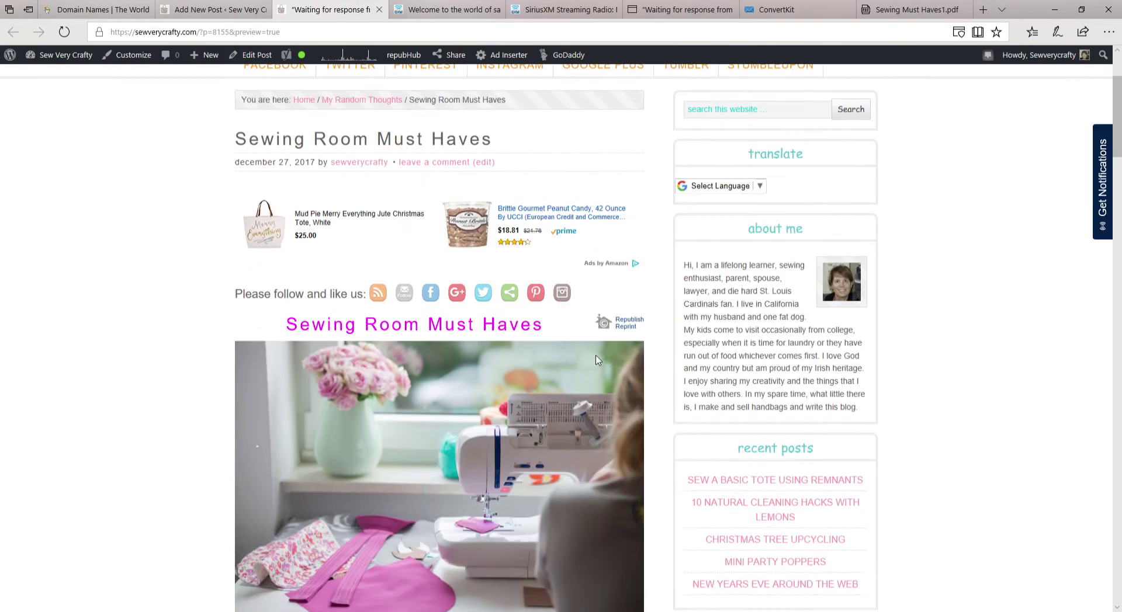
scroll(600, 361, down, 8)
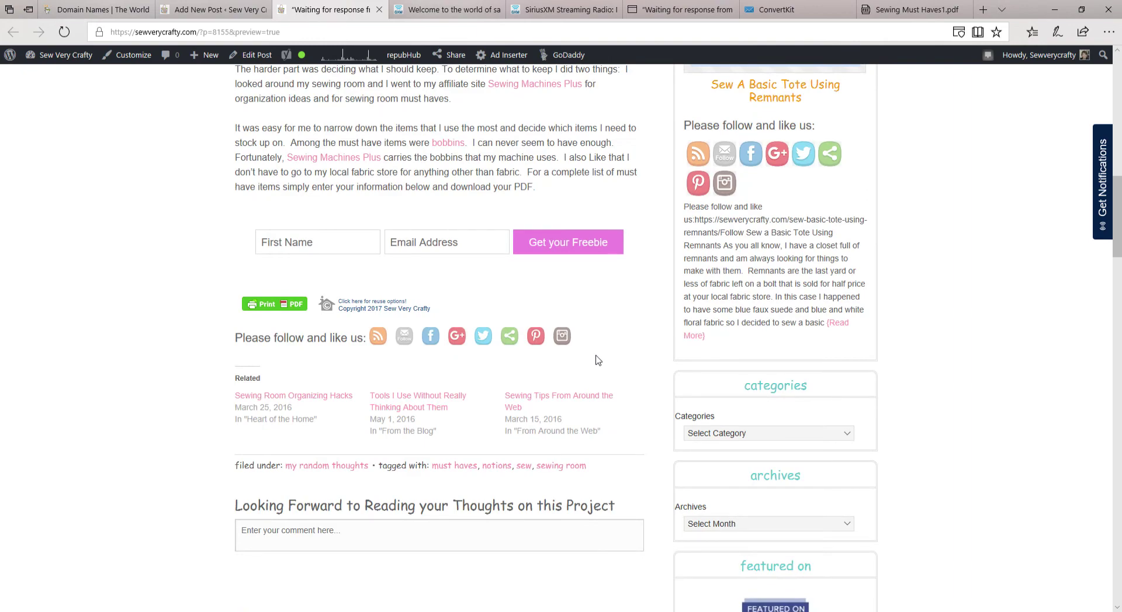
scroll(598, 361, up, 10)
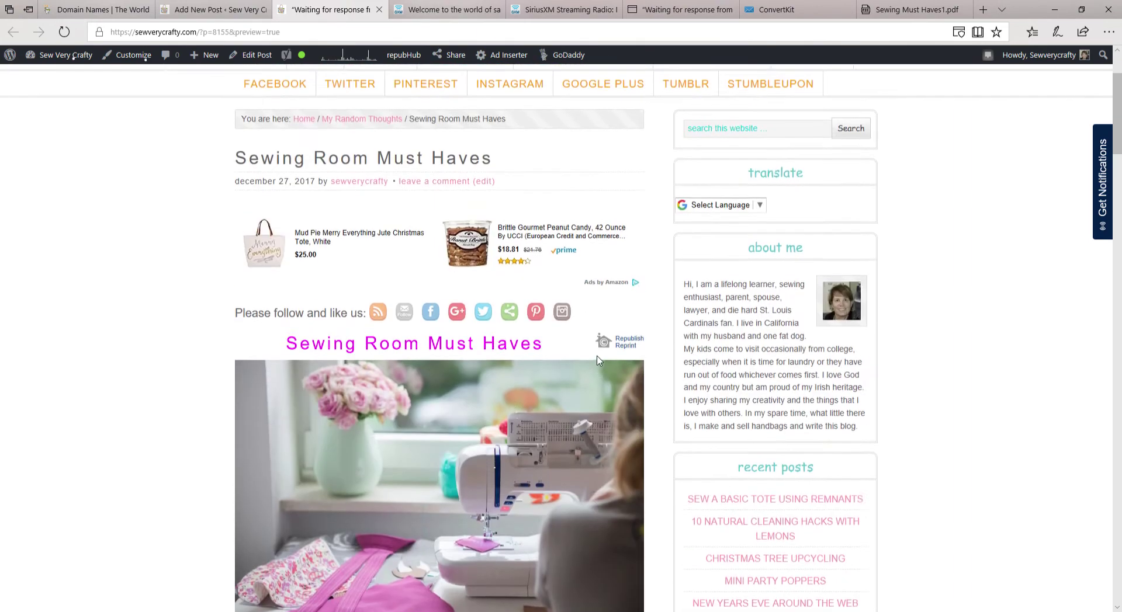
scroll(597, 361, up, 2)
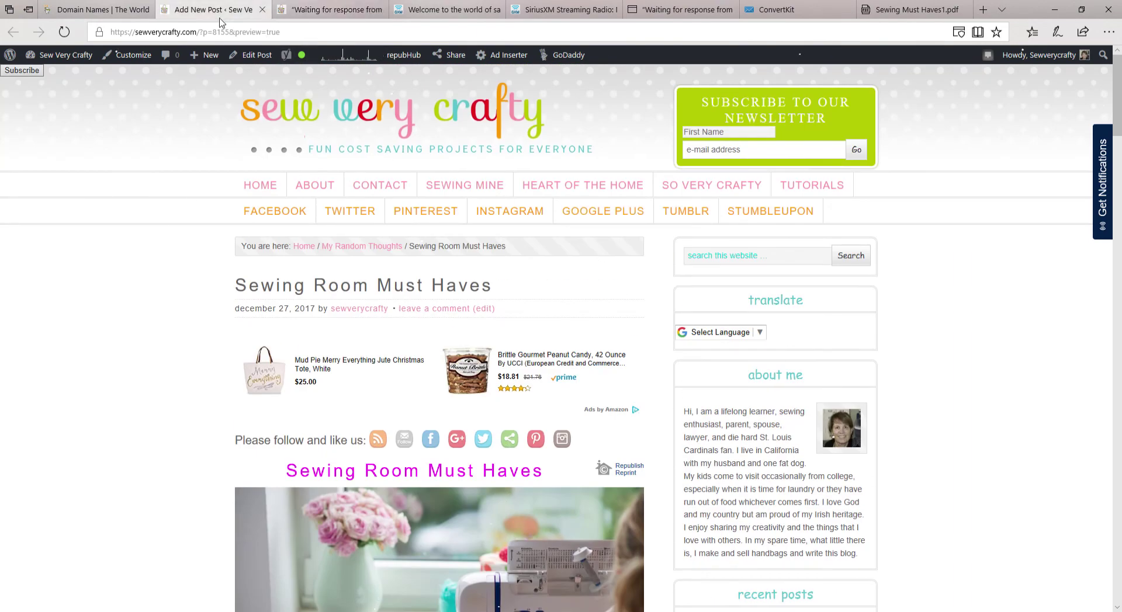
Return to the WordPress post editor and publish the "Sewing Room Must Haves" post, accepting the update despite the proofreader's suggestions
click(220, 16)
scroll(675, 387, down, 15)
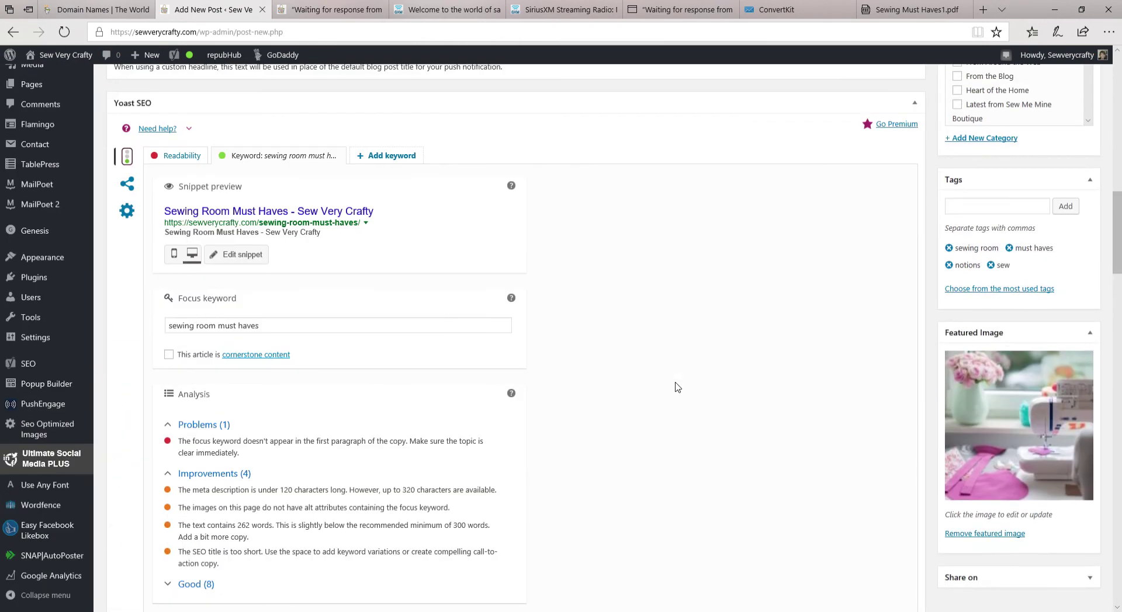
scroll(675, 387, up, 12)
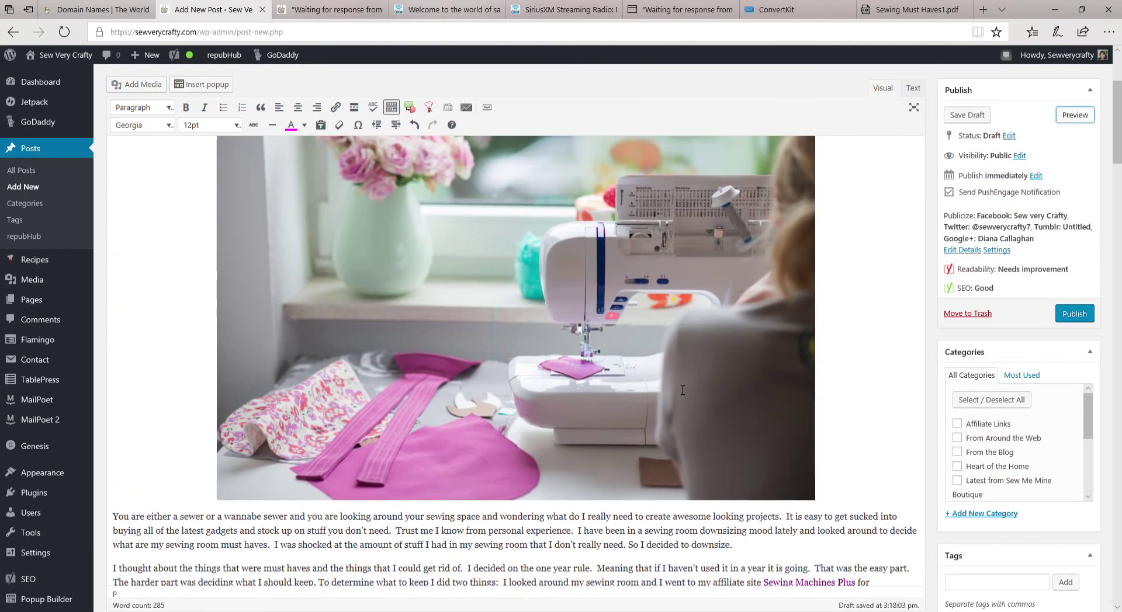
scroll(683, 390, down, 4)
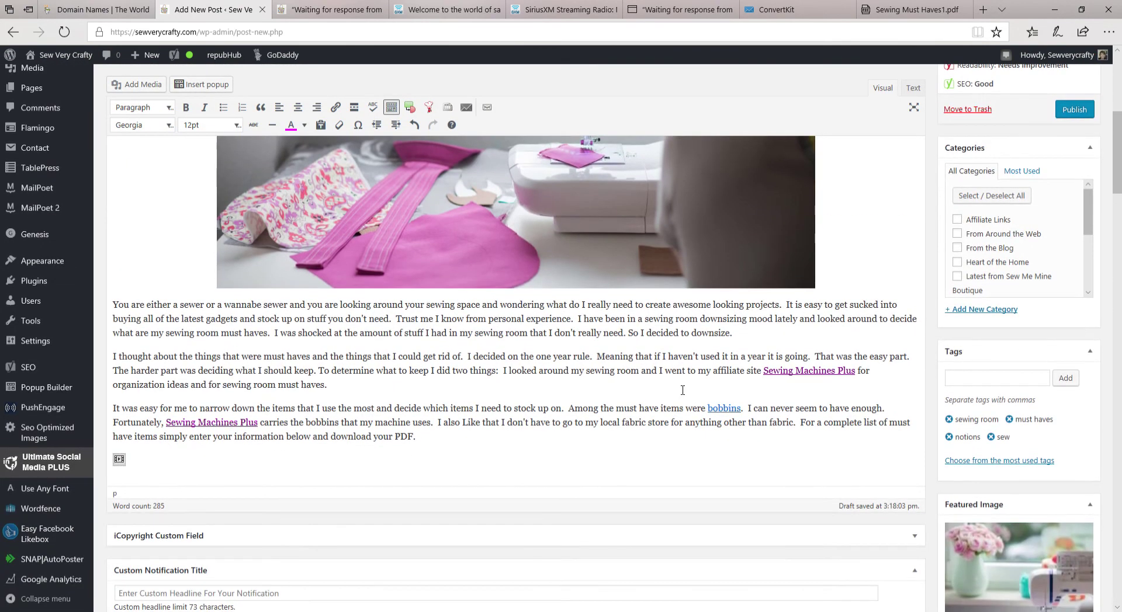
scroll(683, 390, up, 1)
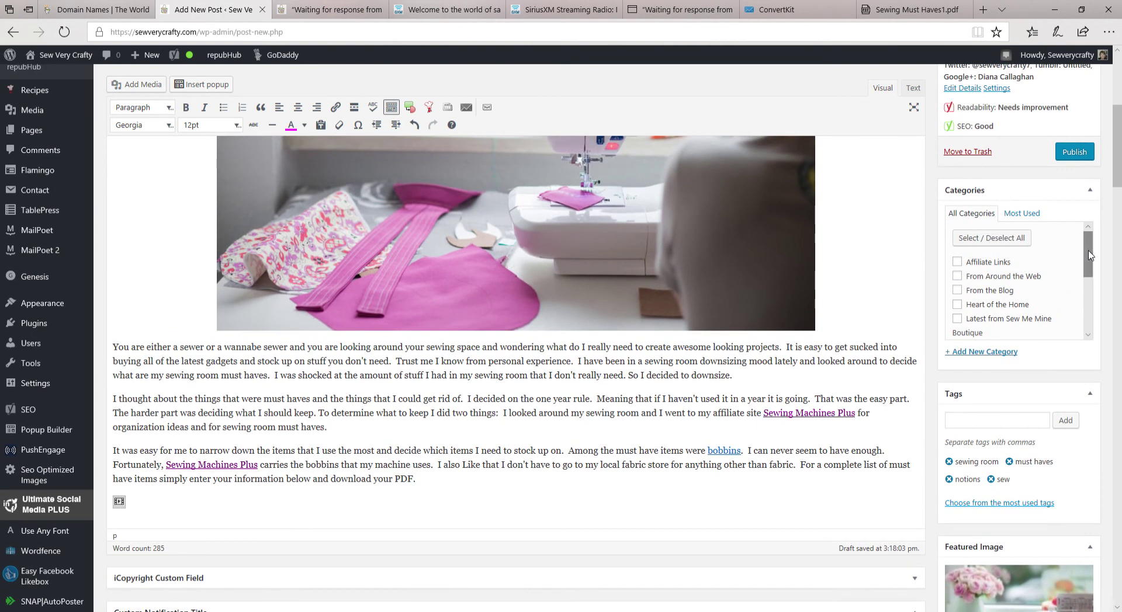
mouse_move(1090, 257)
mouse_down()
mouse_move(1082, 319)
mouse_move(1089, 266)
mouse_up()
scroll(1089, 270, up, 2)
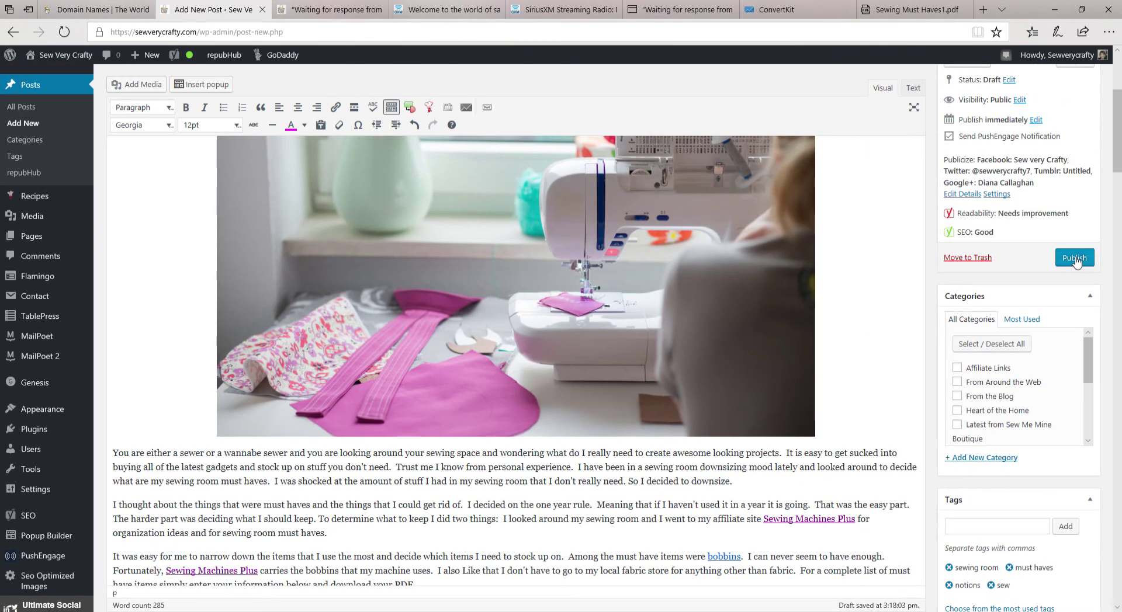
click(1075, 259)
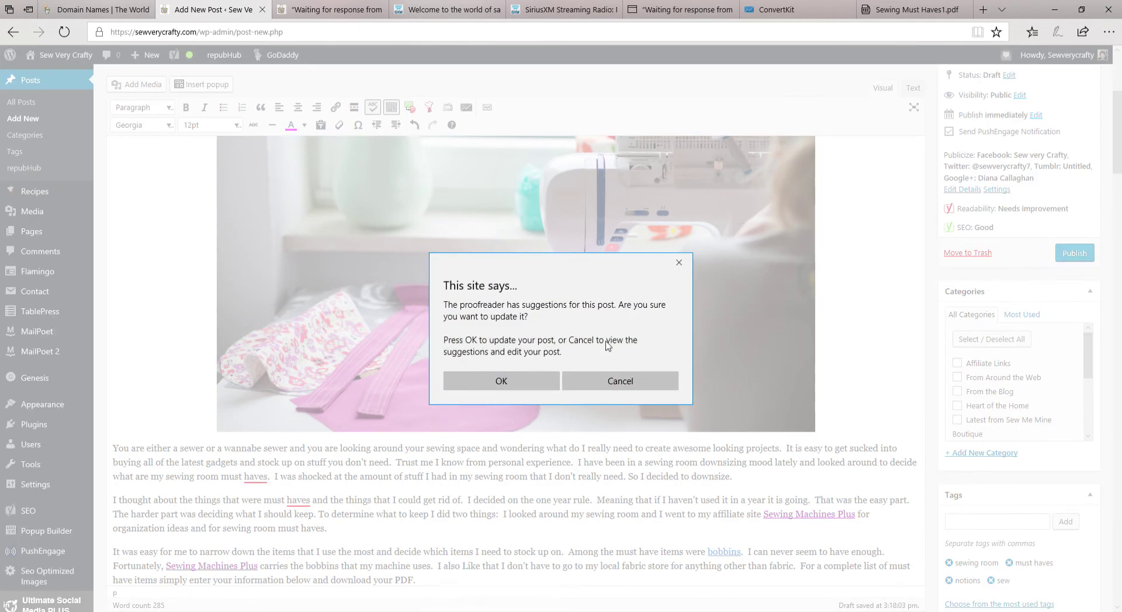
click(505, 382)
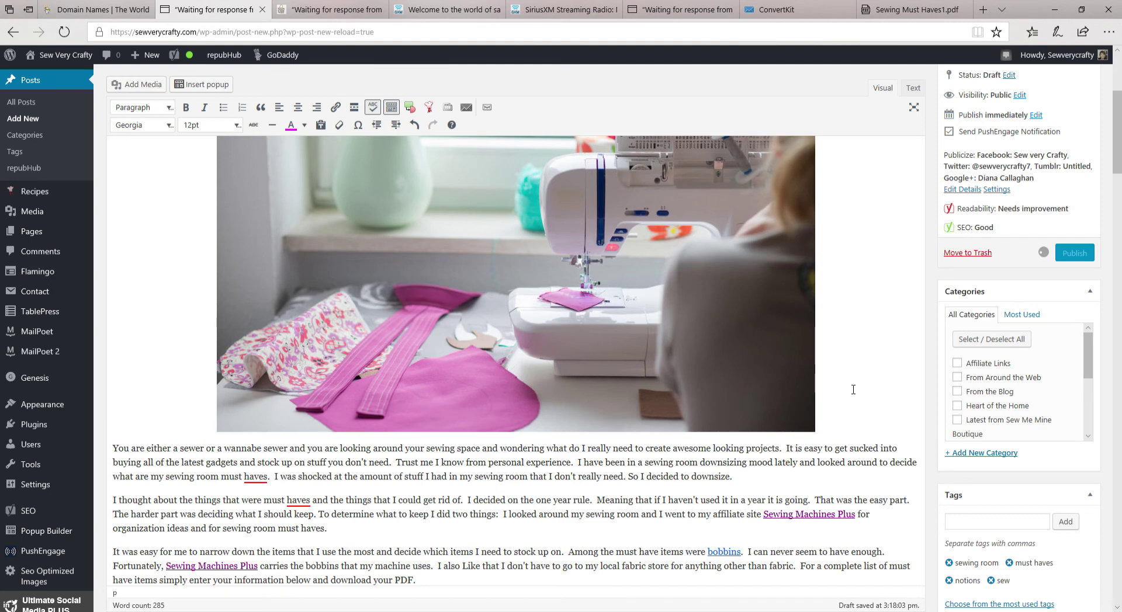
scroll(853, 390, up, 5)
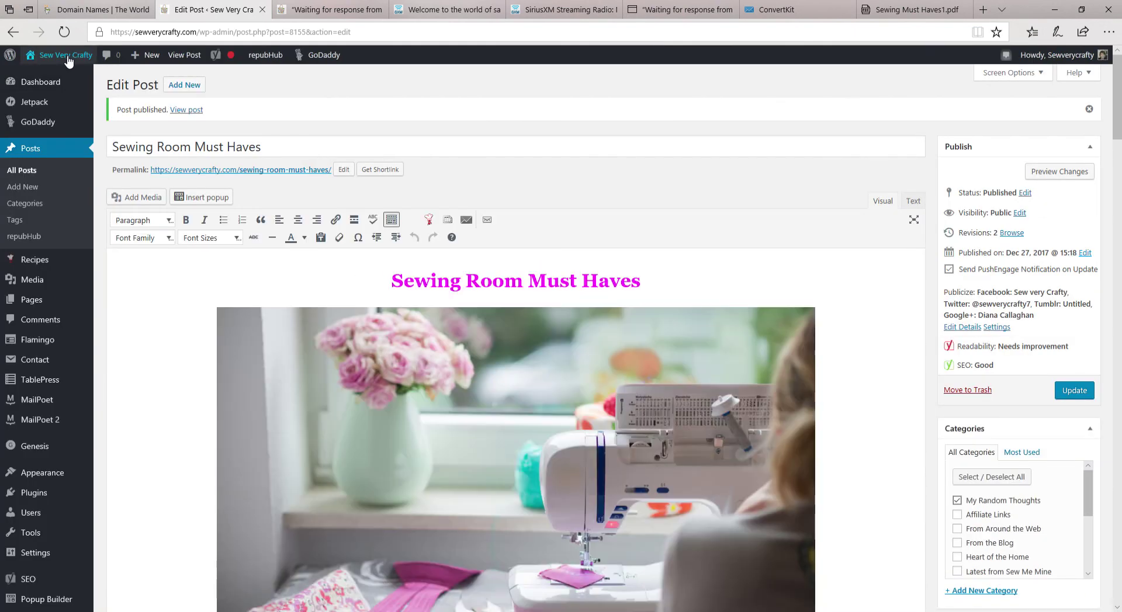
Visit the live Sew Very Crafty site and open the "Sewing Room Must Haves" post from the homepage's "my random thoughts" section
mouse_move(68, 59)
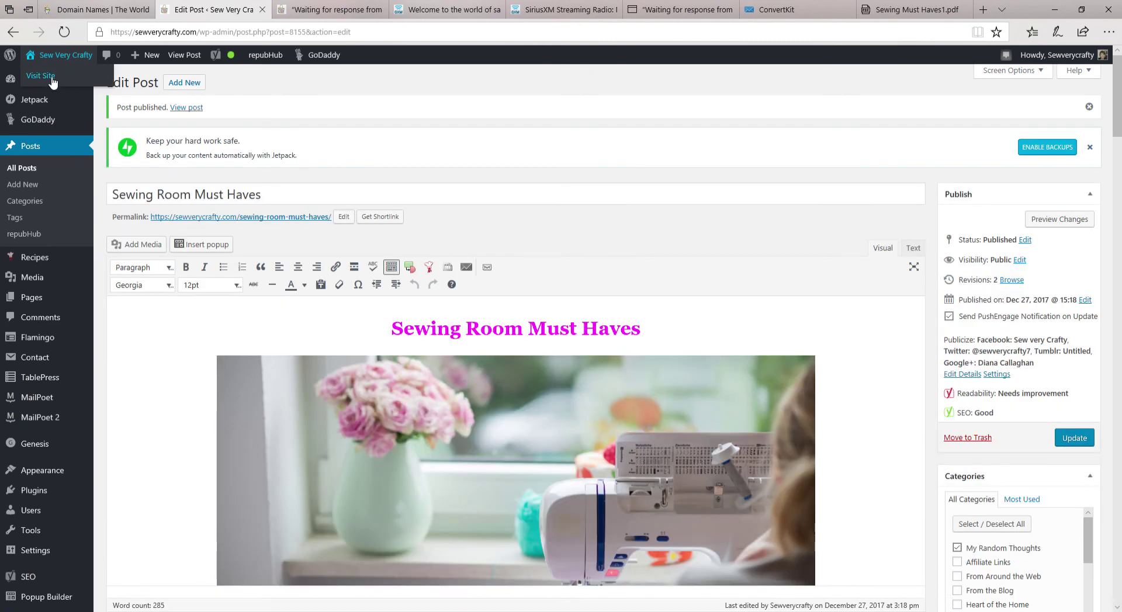
click(52, 80)
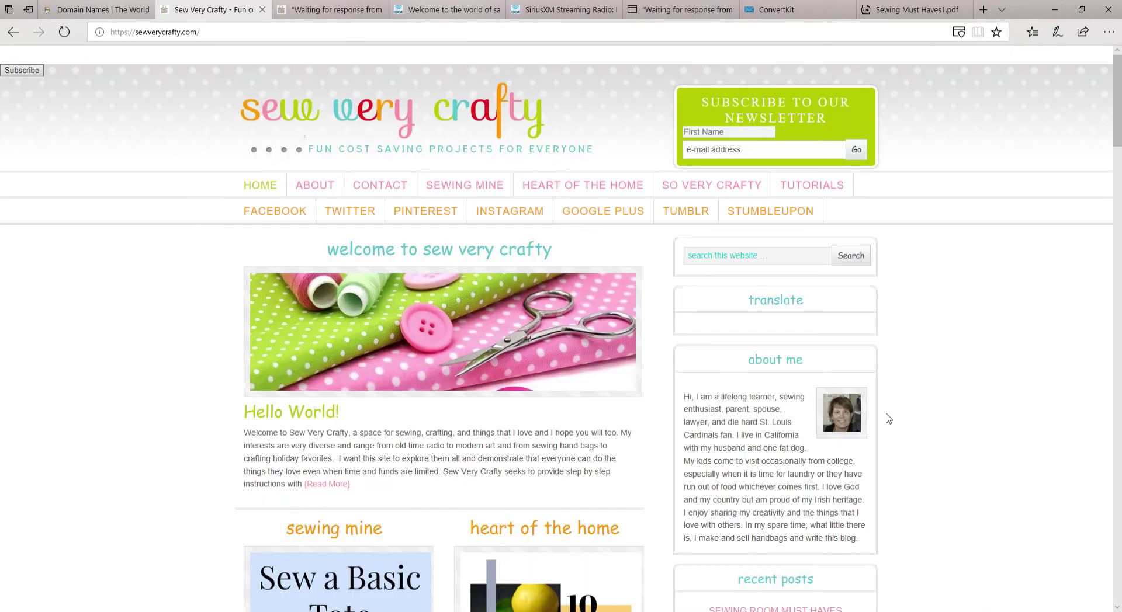
scroll(1007, 409, down, 6)
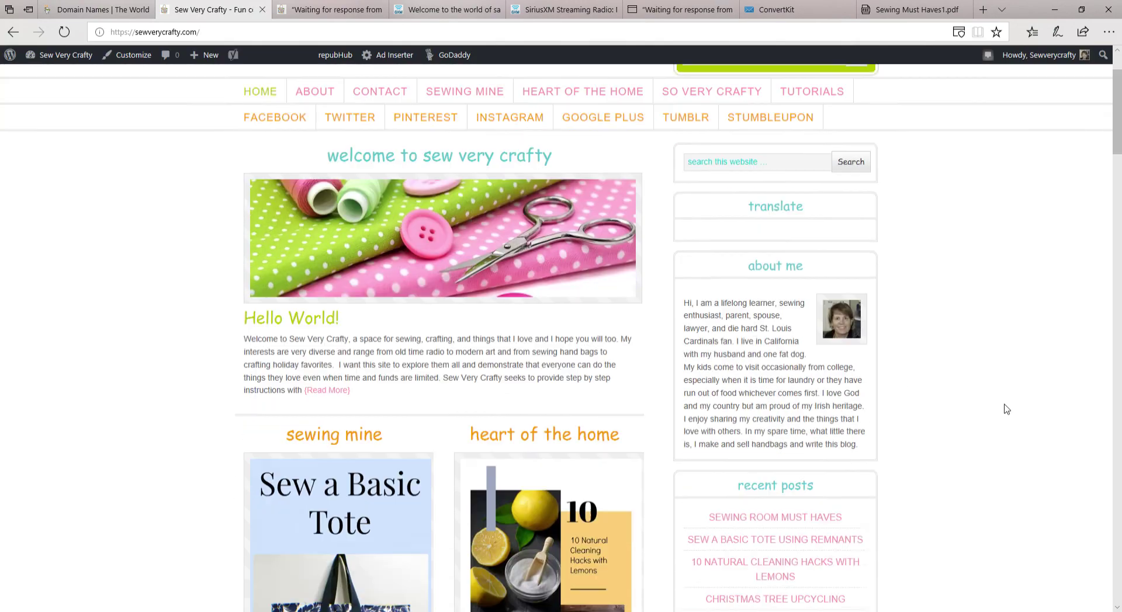
scroll(1006, 409, down, 20)
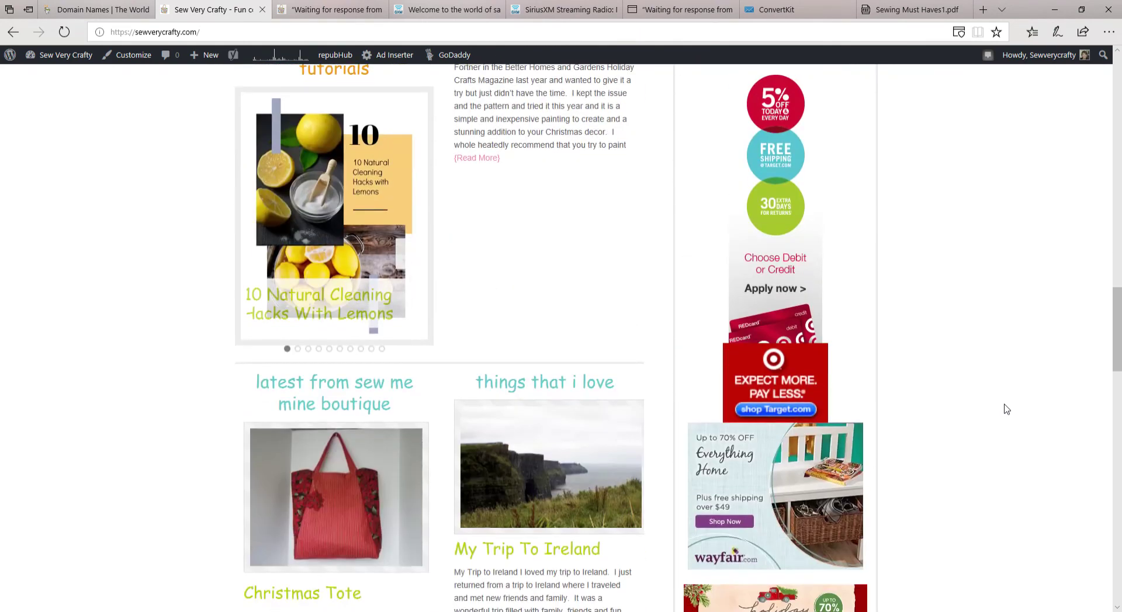
scroll(1006, 409, down, 5)
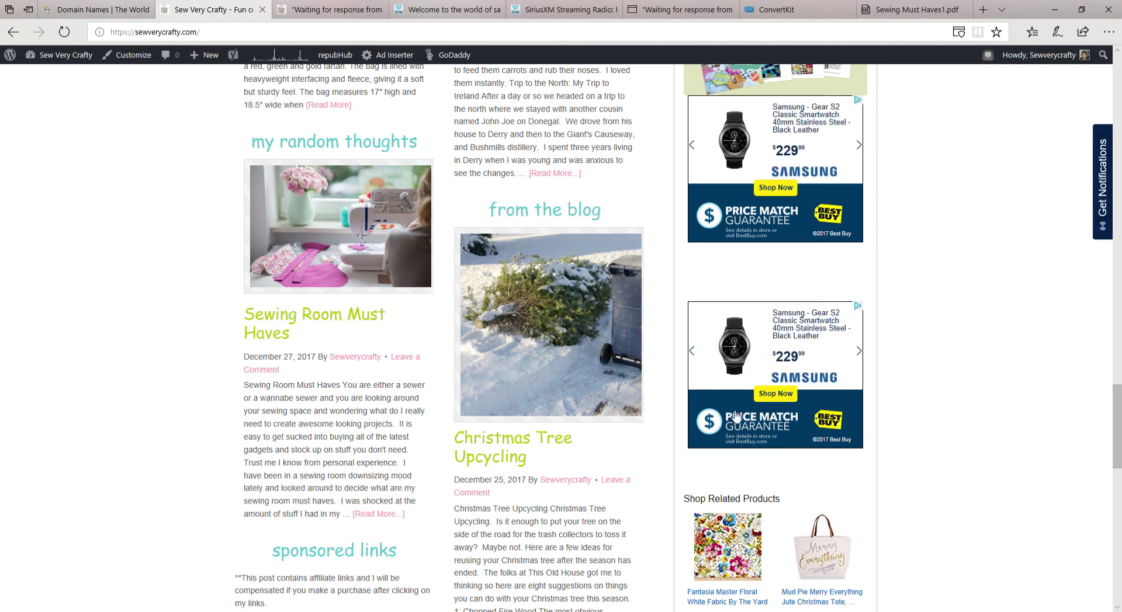
click(375, 238)
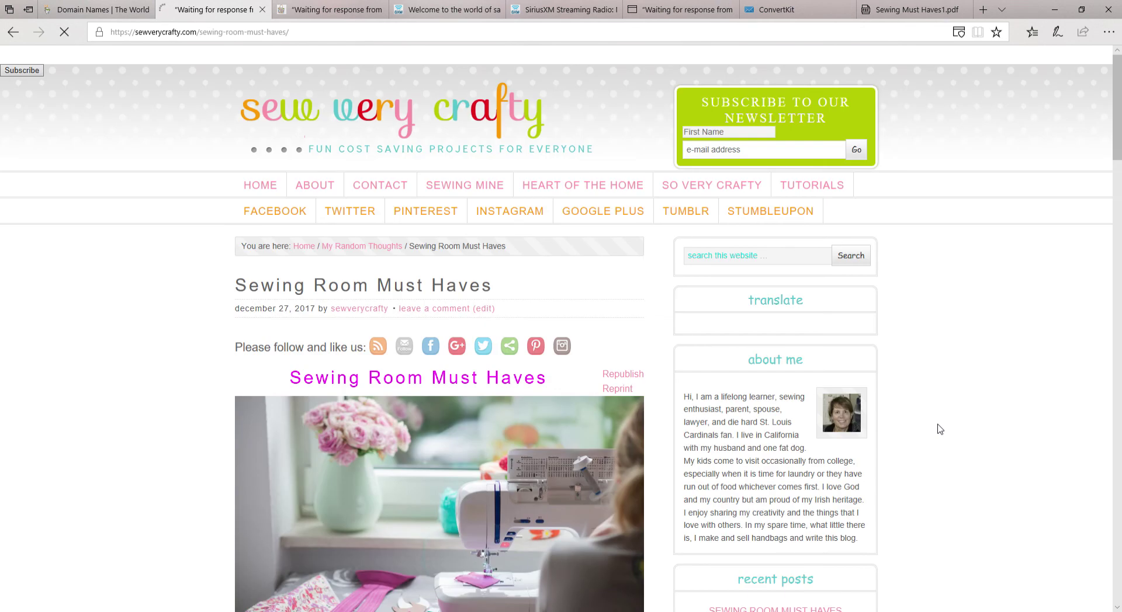
Examine the published post's body text and the embedded opt-in form below its closing paragraph
scroll(1010, 433, down, 5)
scroll(1010, 433, down, 7)
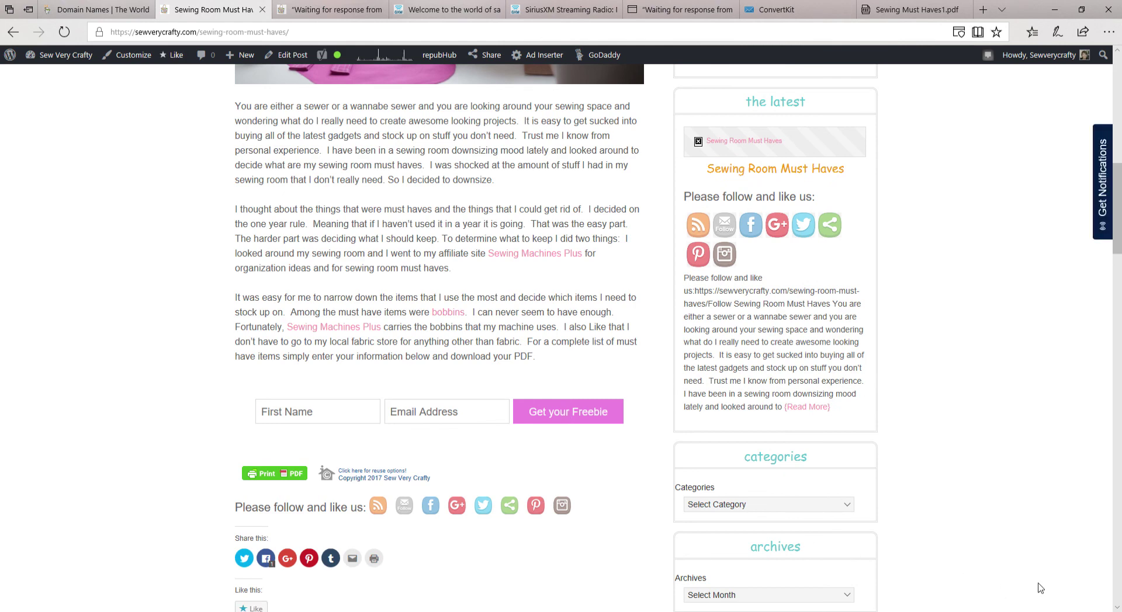
scroll(971, 357, up, 15)
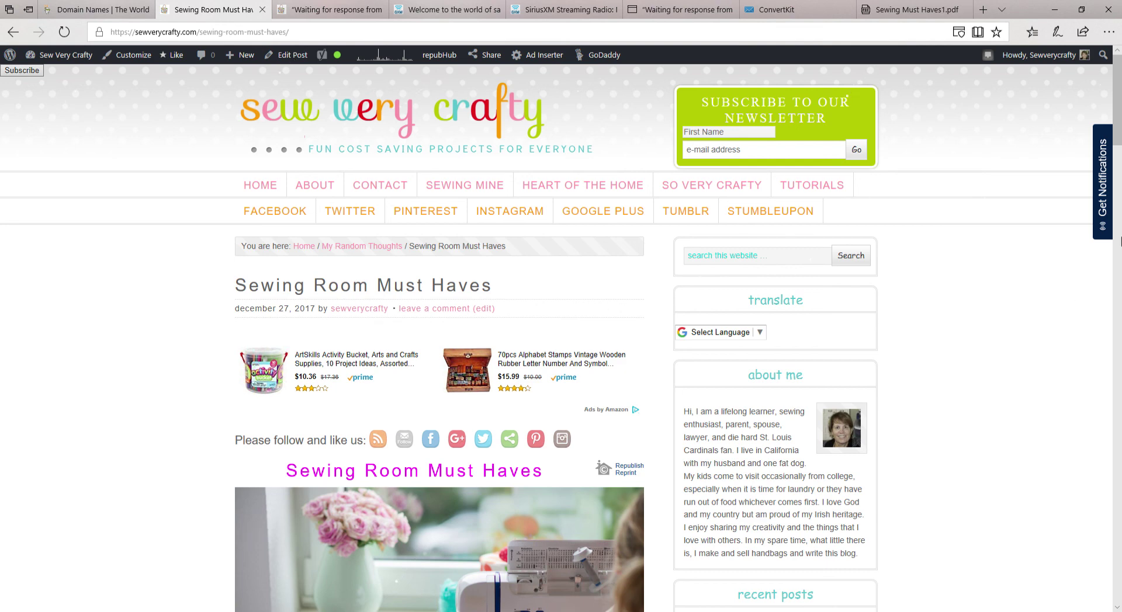
Switch to the Sewing Must Haves1.pdf freebie and review its list from the heading to the last item
click(897, 9)
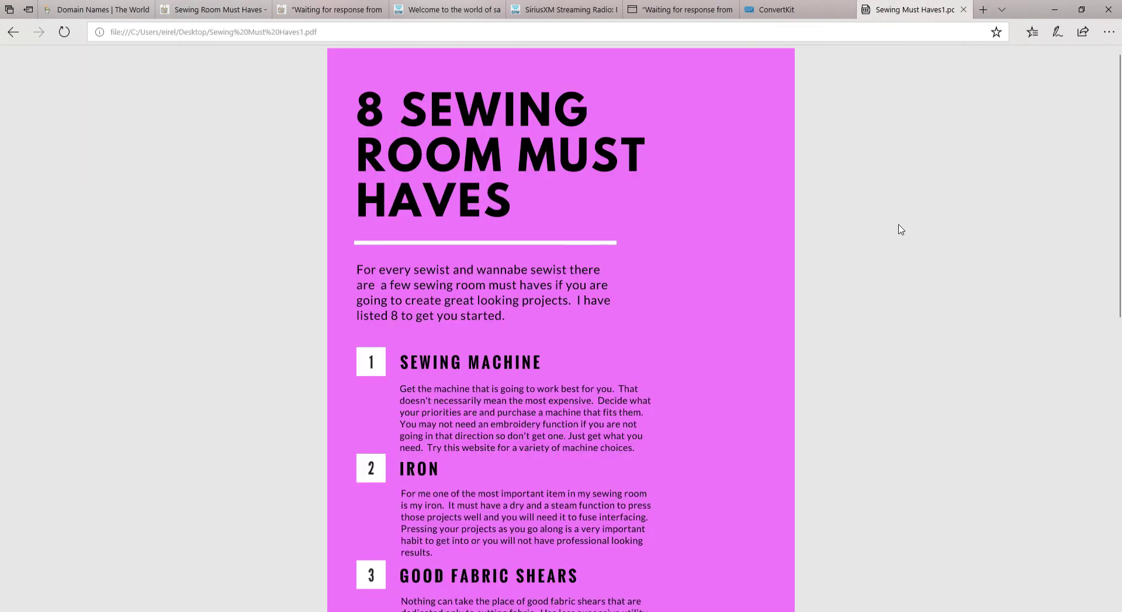
scroll(665, 386, down, 10)
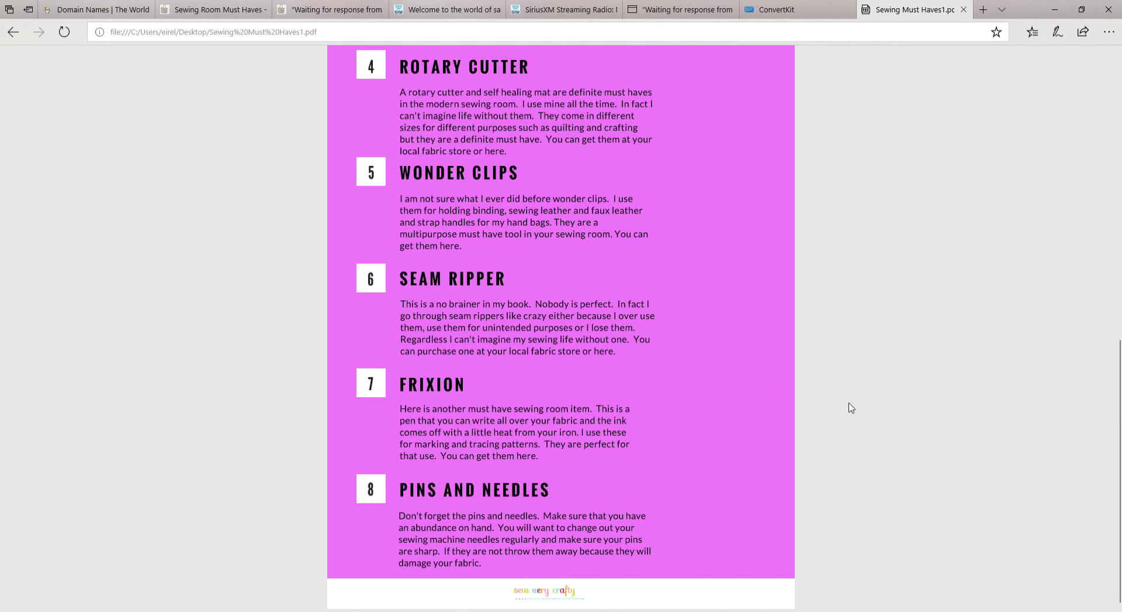
scroll(855, 413, up, 10)
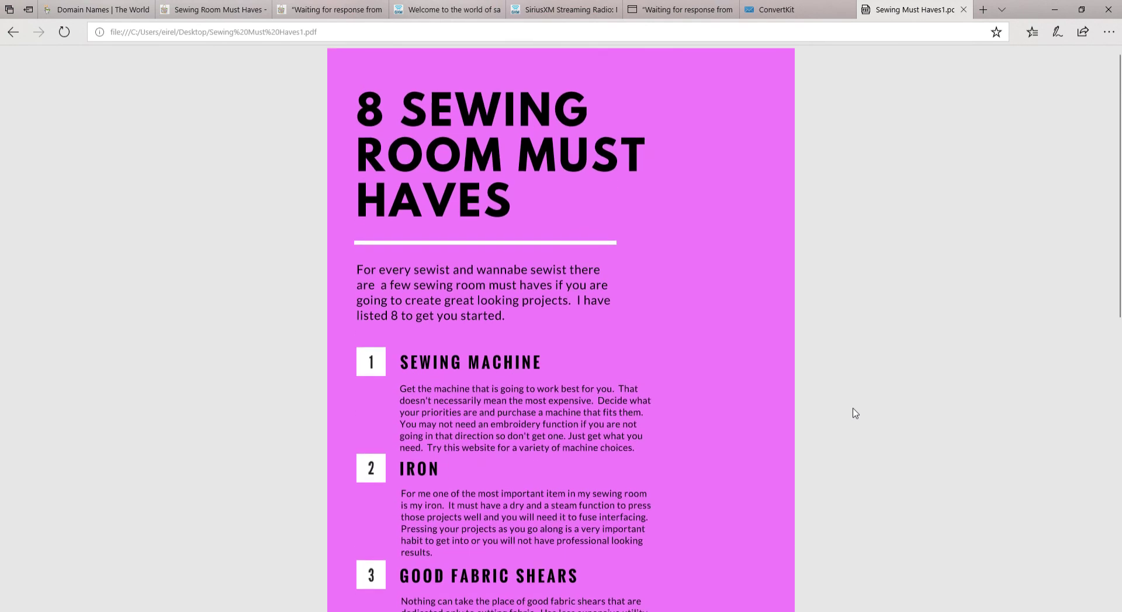